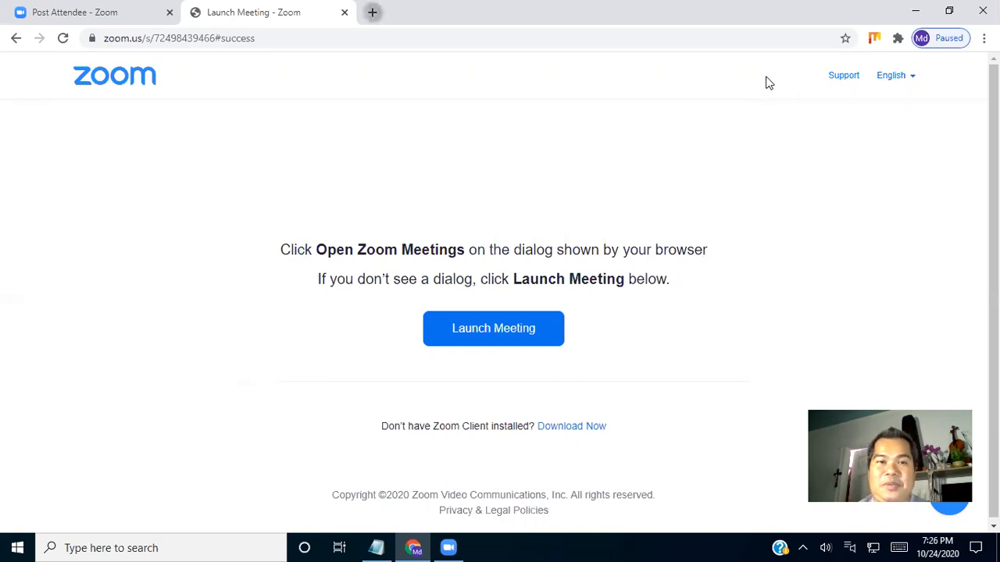
Search the web for "python download" in a new browser tab and look through the results for the official Python download.
{"action": "key", "text": "ctrl+t"}
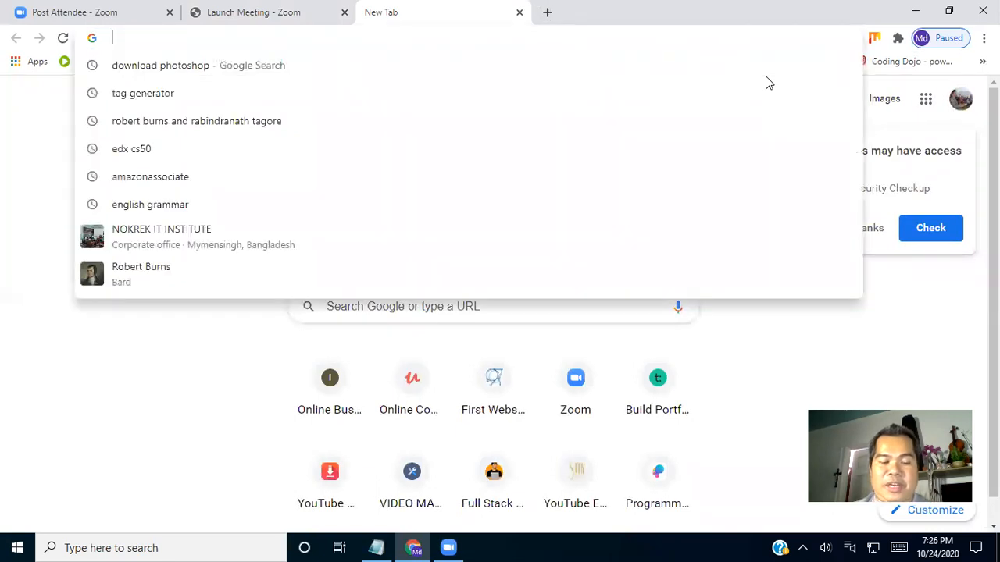
{"action": "type", "text": "python "}
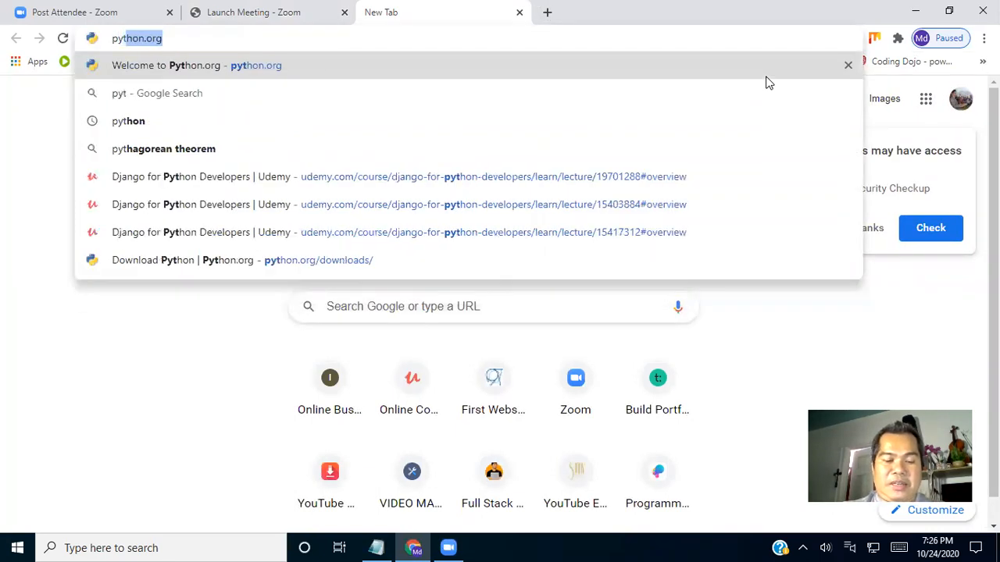
{"action": "type", "text": "dow"}
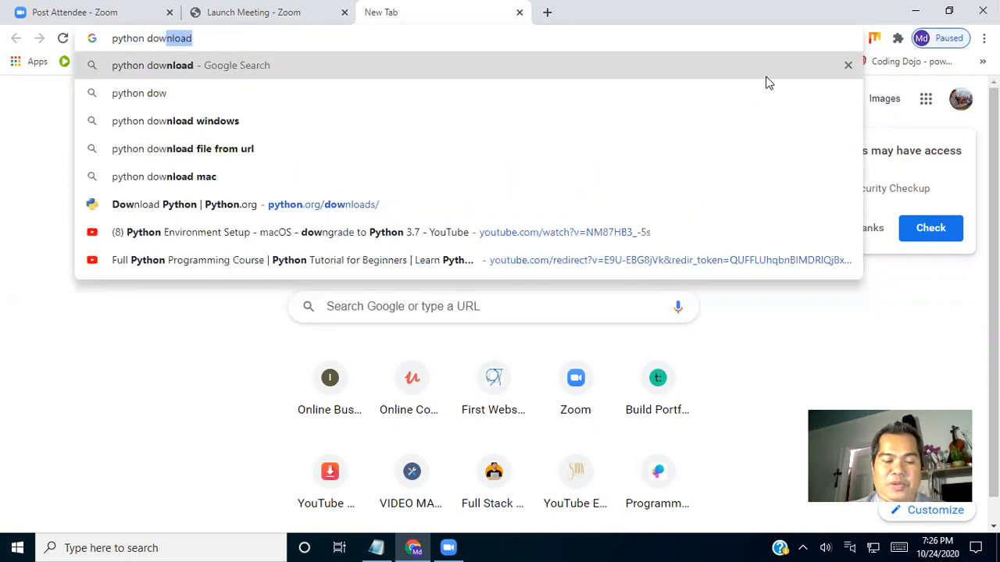
{"action": "type", "text": "nload"}
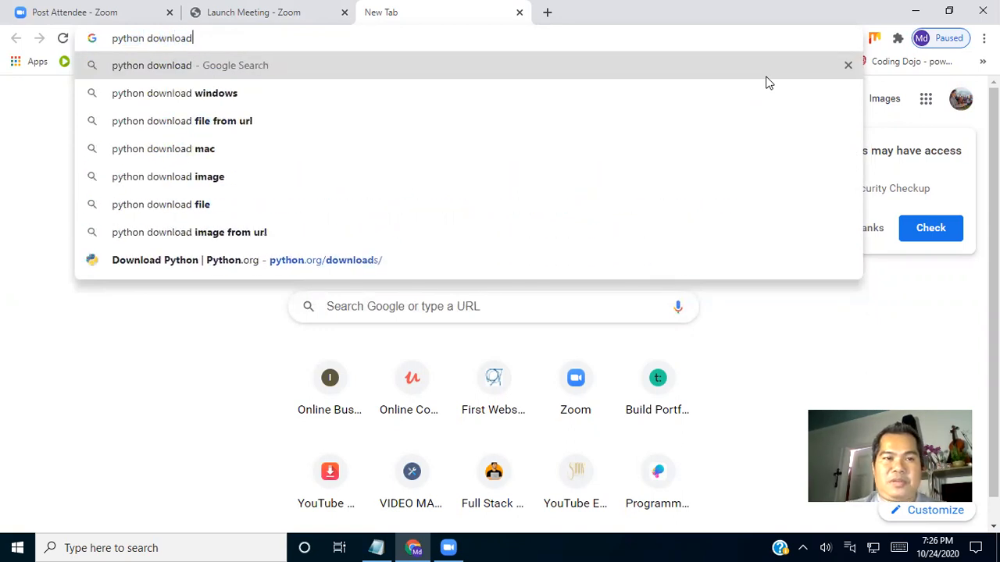
{"action": "key", "text": "Return"}
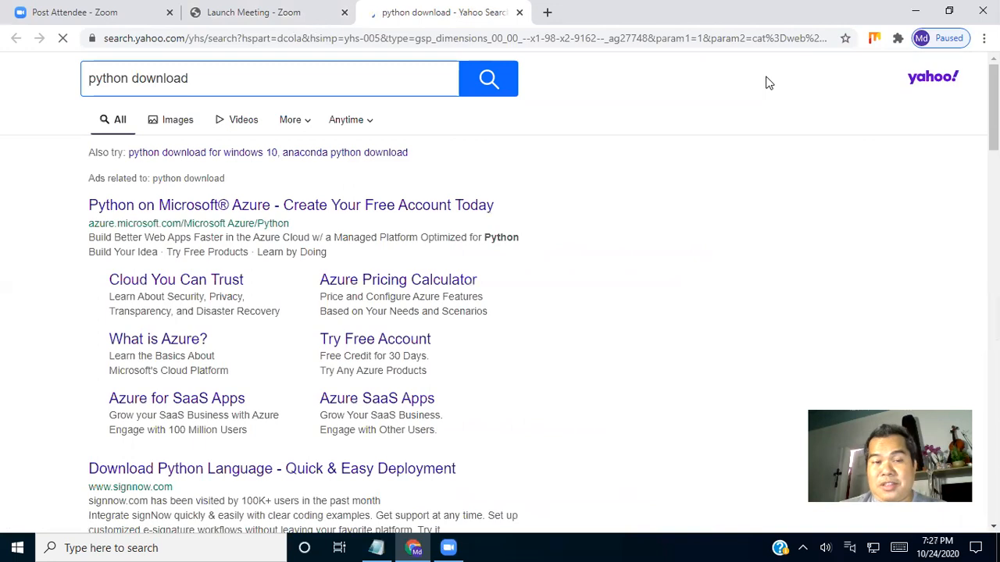
{"action": "scroll", "coordinate": [247, 307], "scroll_direction": "down", "scroll_amount": 2}
{"action": "scroll", "coordinate": [212, 330], "scroll_direction": "down", "scroll_amount": 2}
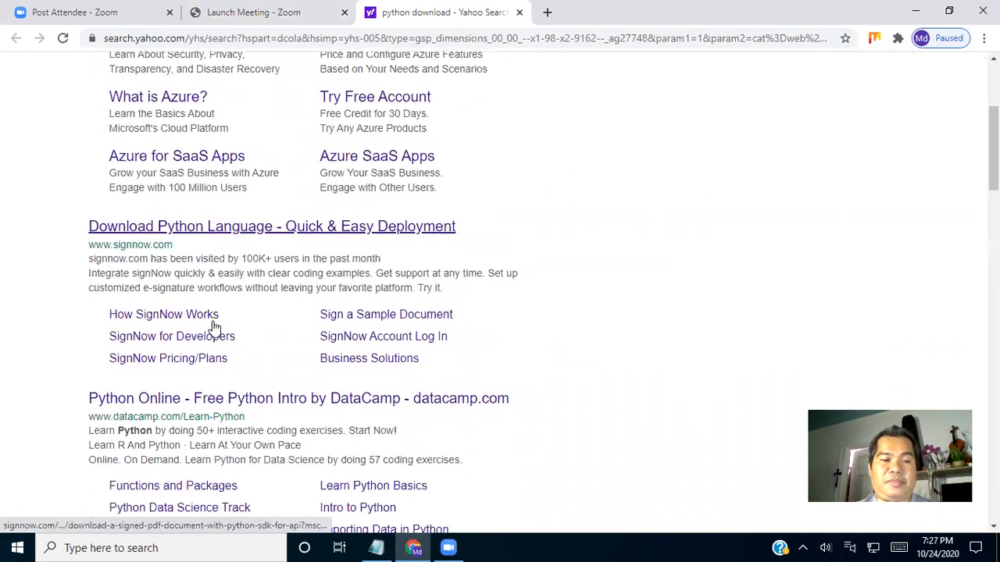
{"action": "scroll", "coordinate": [212, 328], "scroll_direction": "down", "scroll_amount": 4}
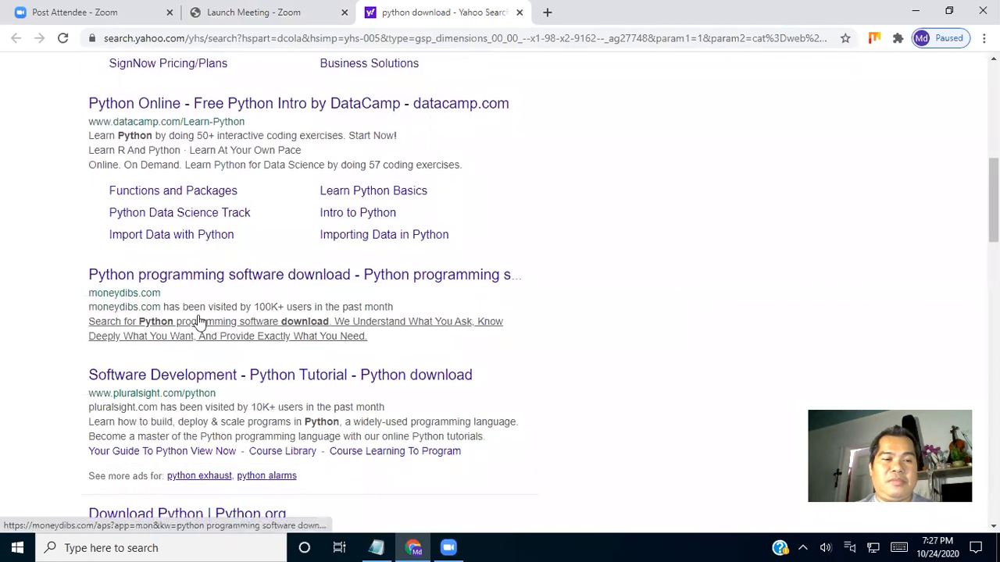
Check for an installed Python version by running python --version in Command Prompt, and close the console window.
{"action": "left_click", "coordinate": [167, 548]}
{"action": "type", "text": "cmd"}
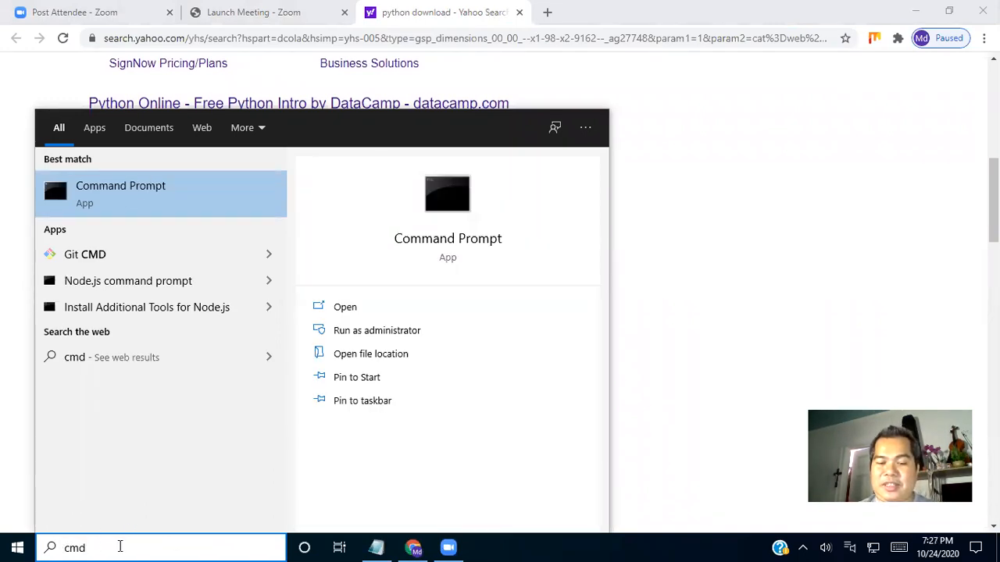
{"action": "key", "text": "Escape"}
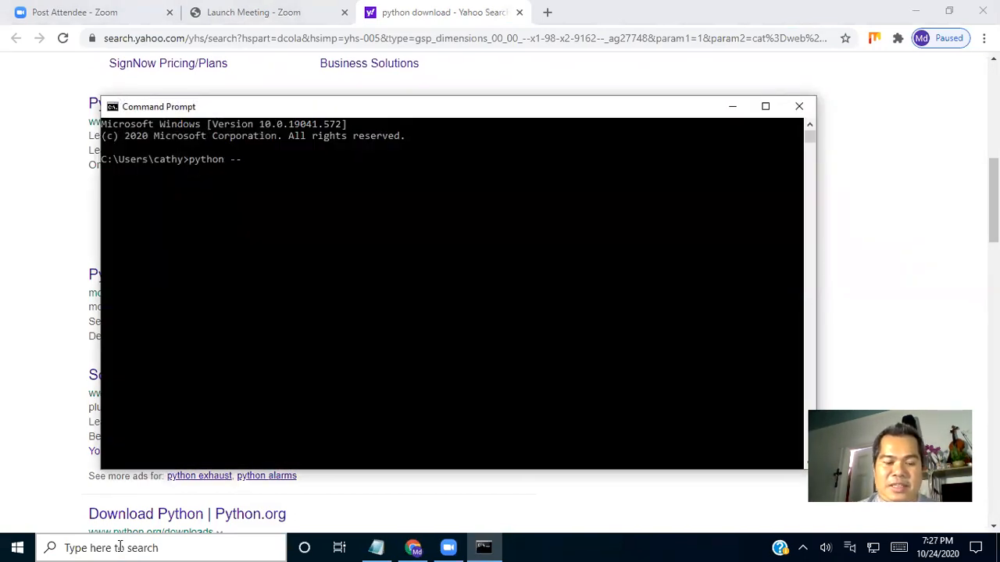
{"action": "type", "text": "version"}
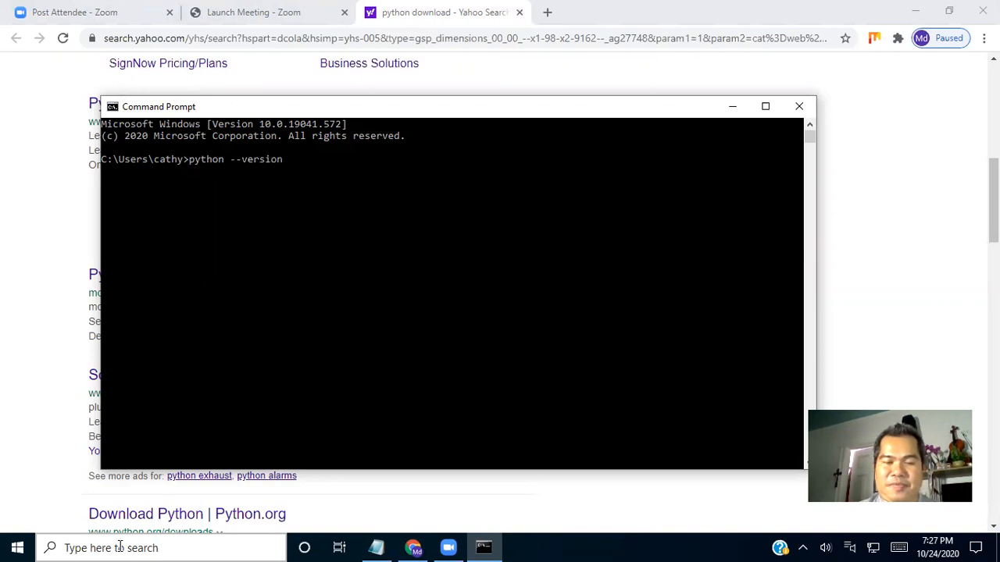
{"action": "key", "text": "Return"}
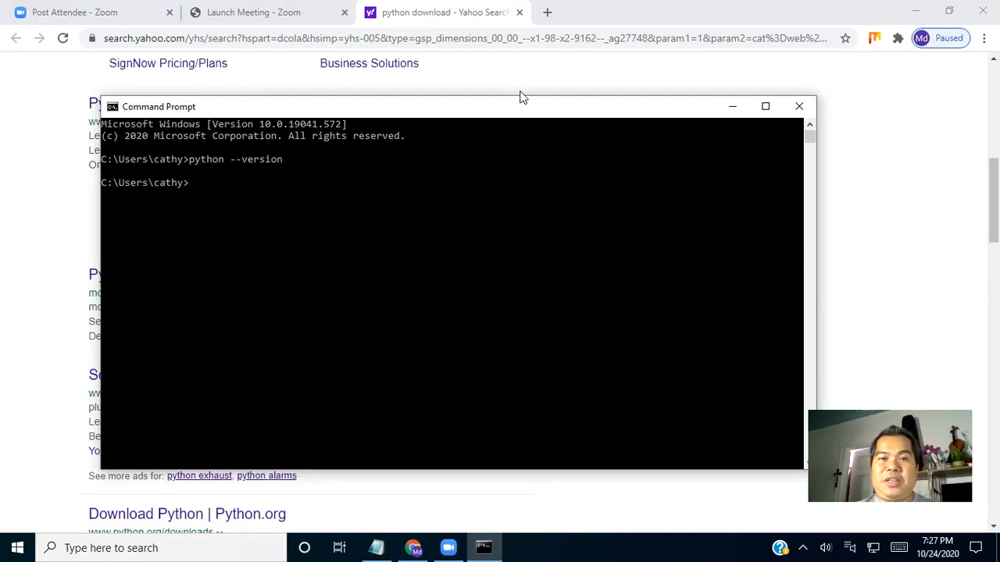
{"action": "left_click", "coordinate": [797, 107]}
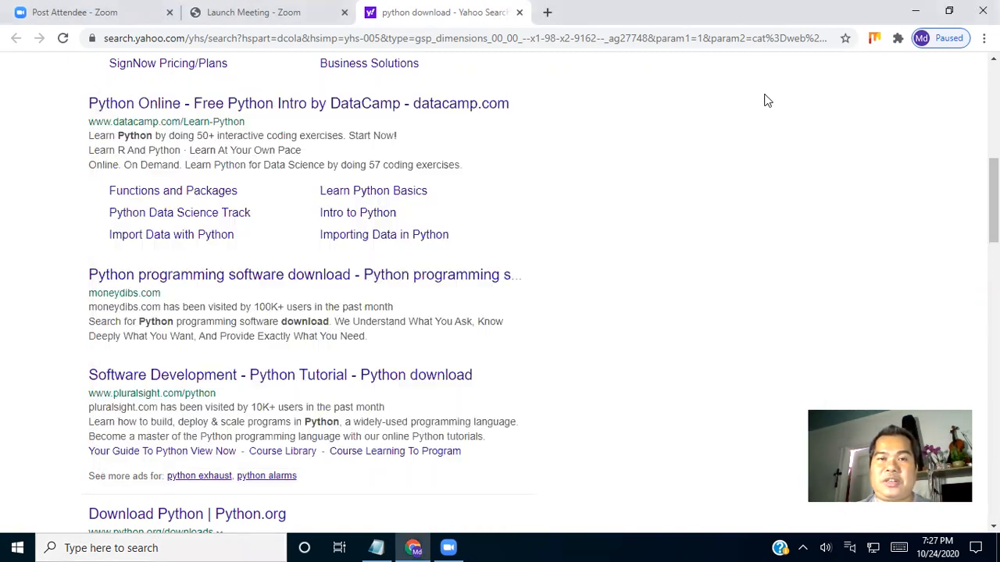
Close the search results tab and open the python.org website in a new browser tab.
{"action": "key", "text": "ctrl+w"}
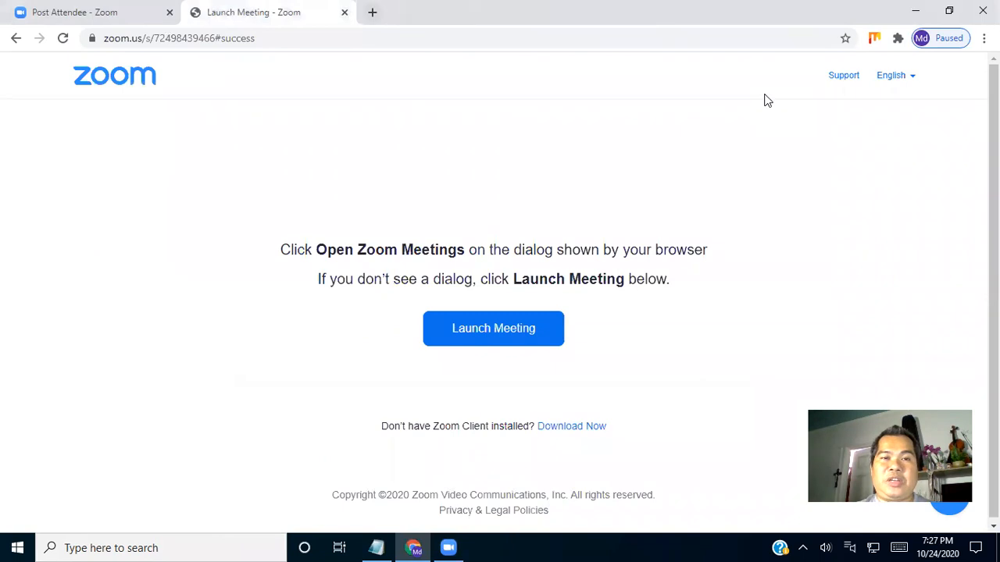
{"action": "key", "text": "ctrl+t"}
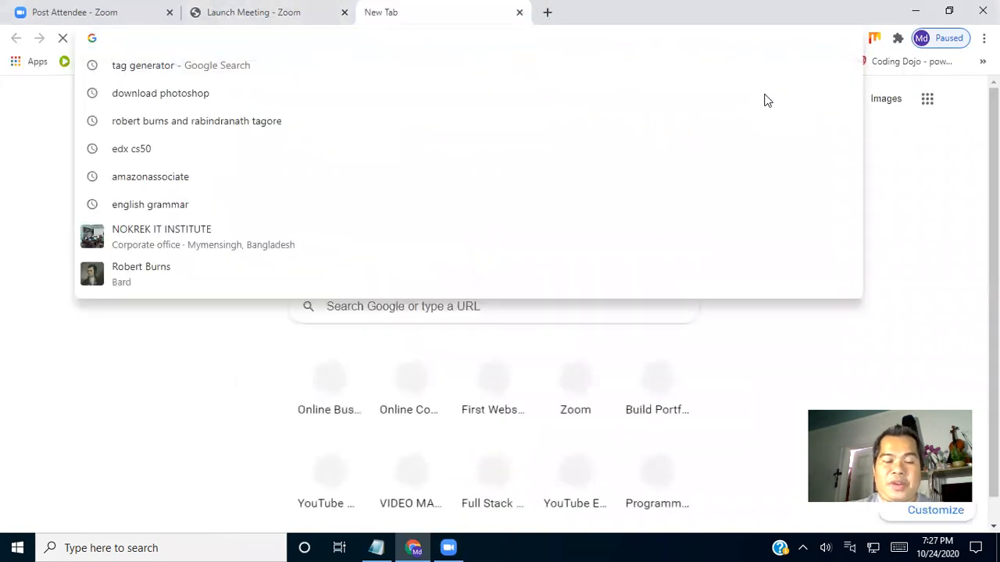
{"action": "type", "text": "gpython"}
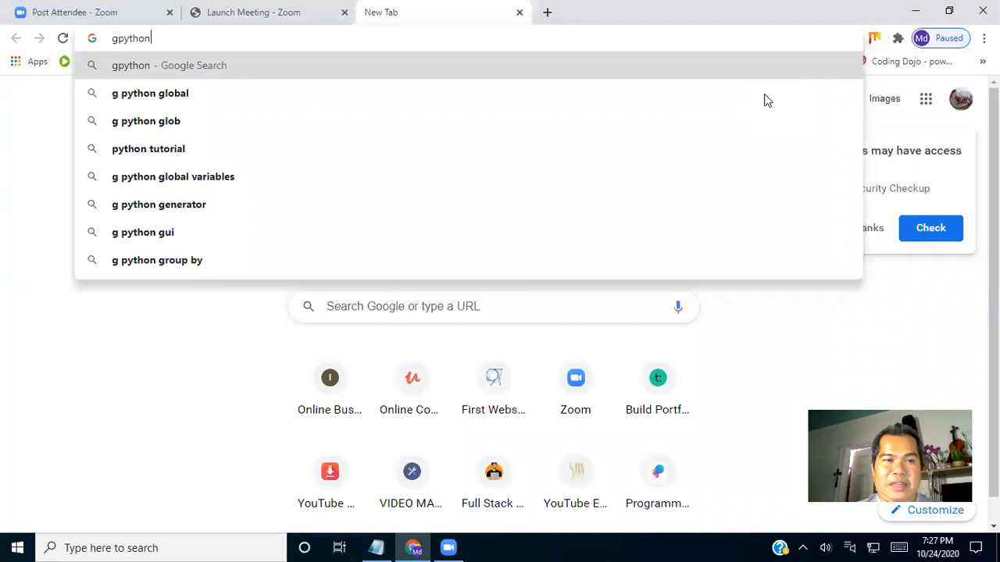
{"action": "type", "text": ","}
{"action": "key", "text": "BackSpace"}
{"action": "type", "text": ".org"}
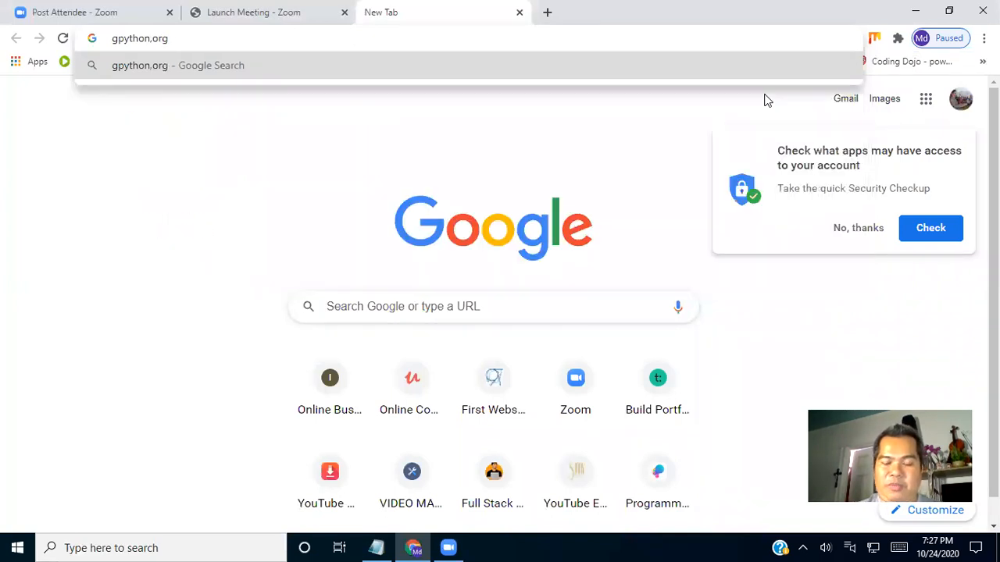
{"action": "key", "text": "Left"}
{"action": "key", "text": "Left"}
{"action": "key", "text": "Left"}
{"action": "key", "text": "Left"}
{"action": "key", "text": "Left"}
{"action": "key", "text": "Left"}
{"action": "key", "text": "Left"}
{"action": "key", "text": "Left"}
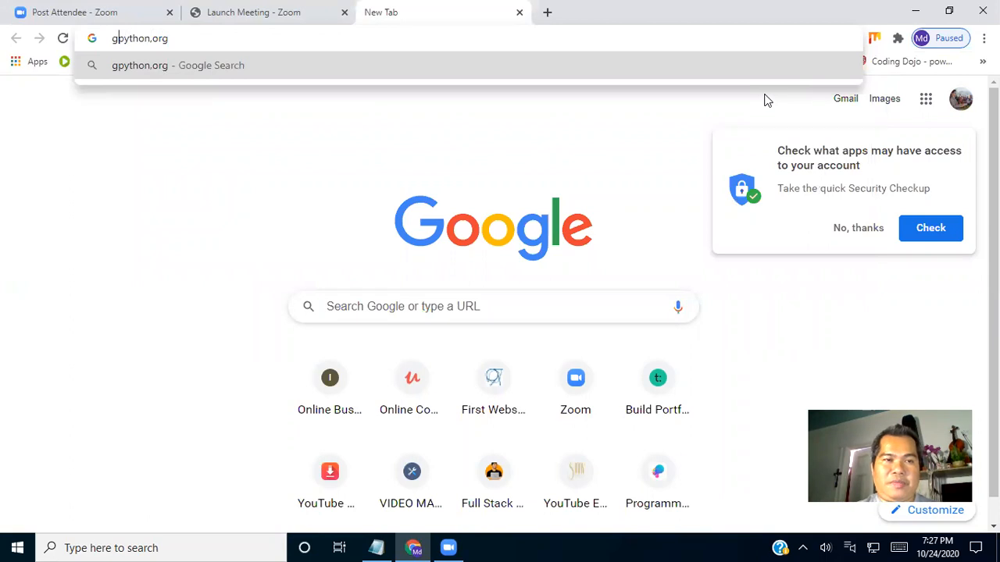
{"action": "key", "text": "BackSpace"}
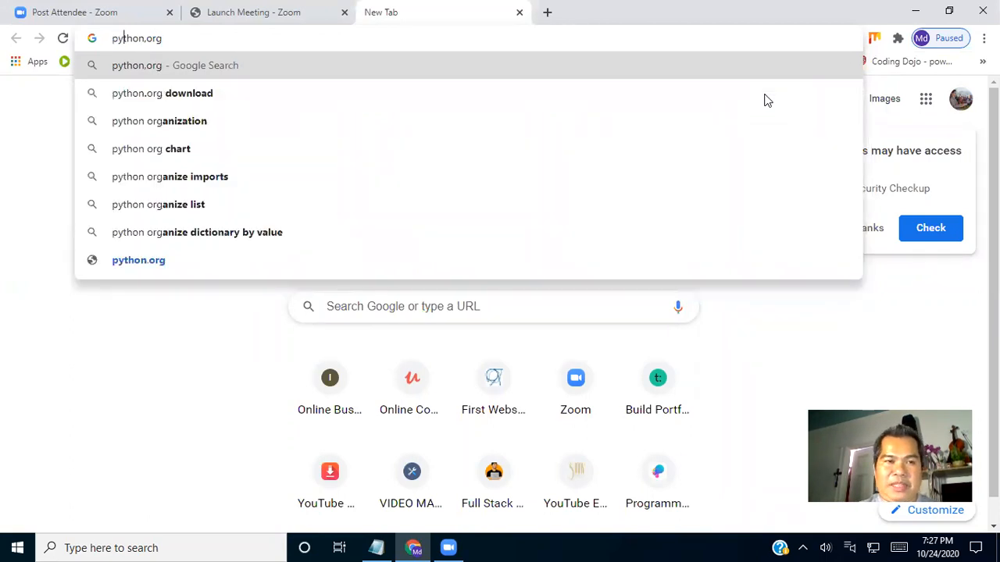
{"action": "key", "text": "BackSpace"}
{"action": "key", "text": "BackSpace"}
{"action": "key", "text": "BackSpace"}
{"action": "key", "text": "BackSpace"}
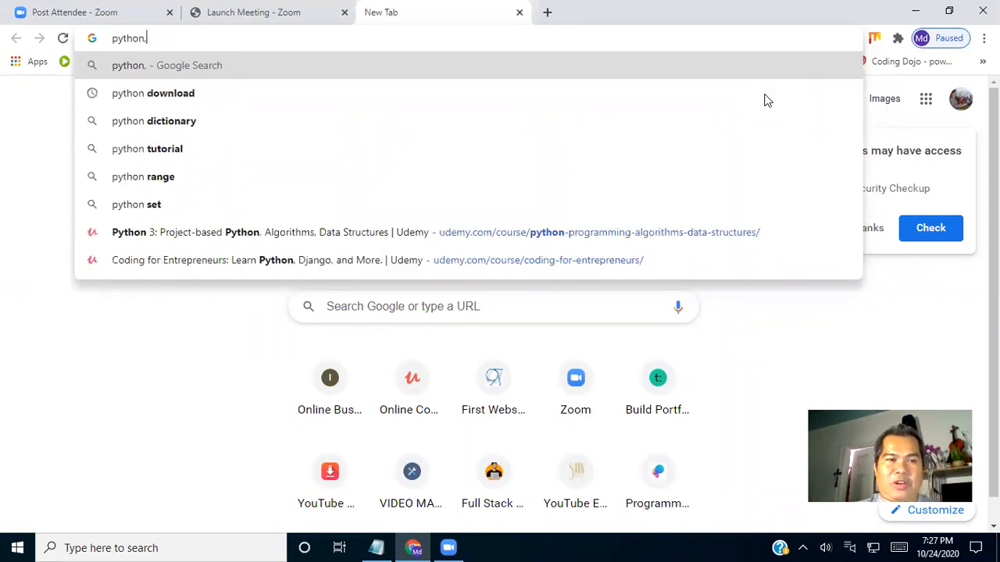
{"action": "type", "text": ".org"}
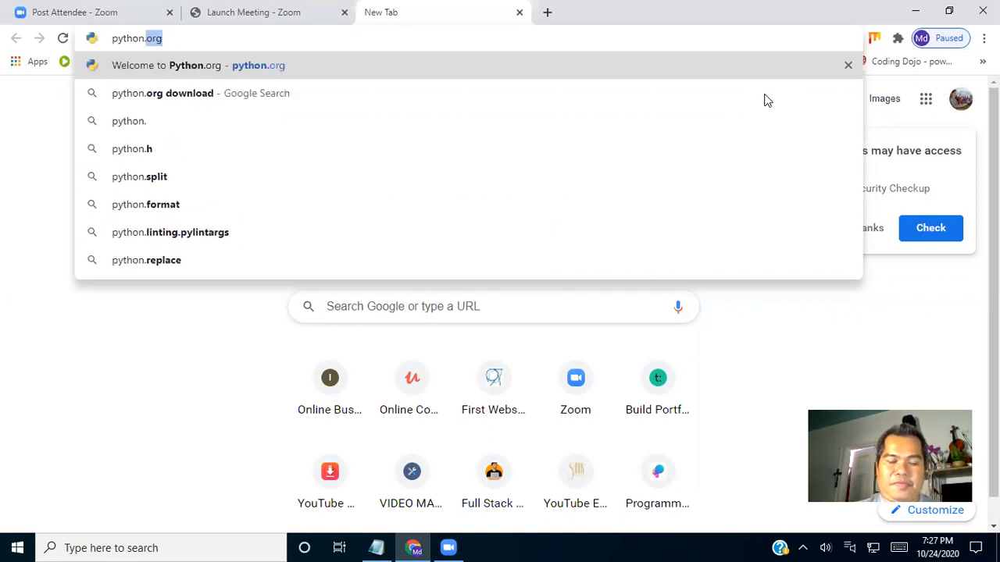
{"action": "key", "text": "Return"}
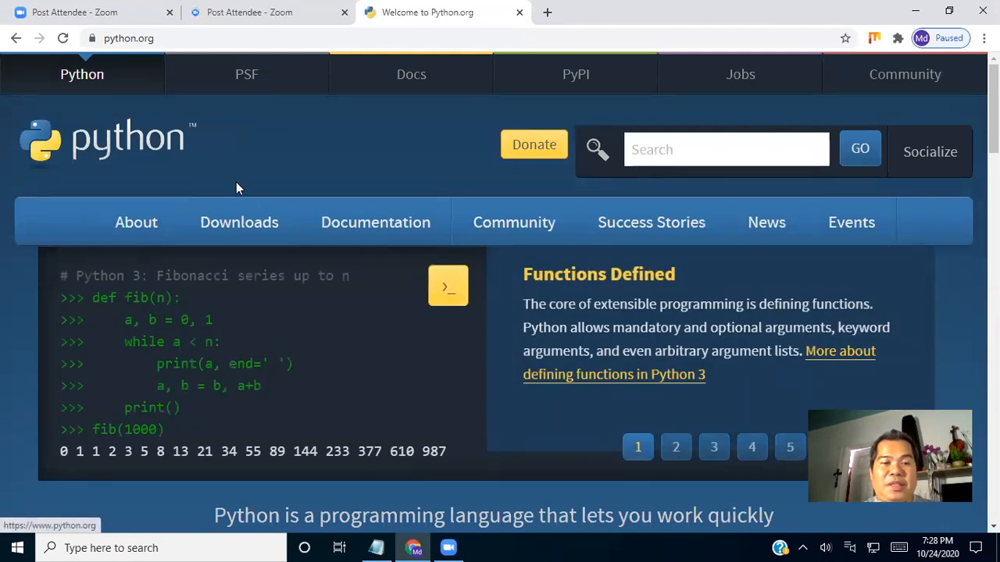
Download the Python 3.9.0 installer for Windows from the site's downloads page and show the file in its folder.
{"action": "left_click", "coordinate": [227, 224]}
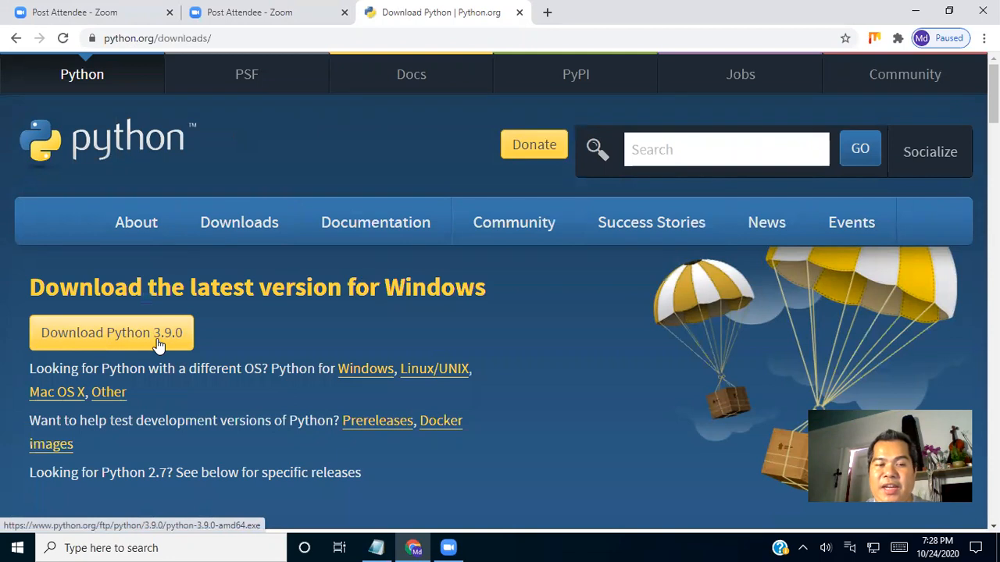
{"action": "left_click", "coordinate": [183, 332]}
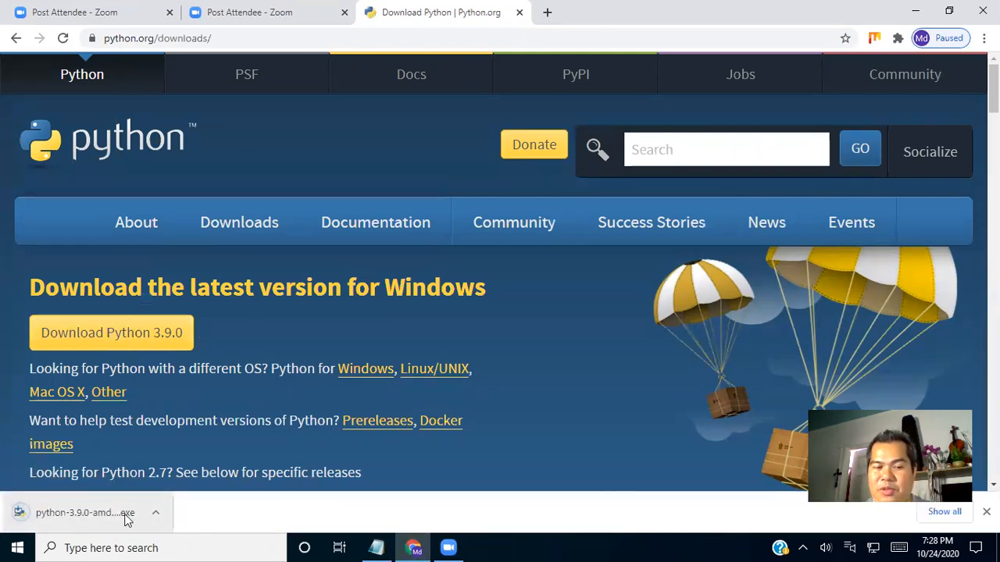
{"action": "left_click", "coordinate": [157, 518]}
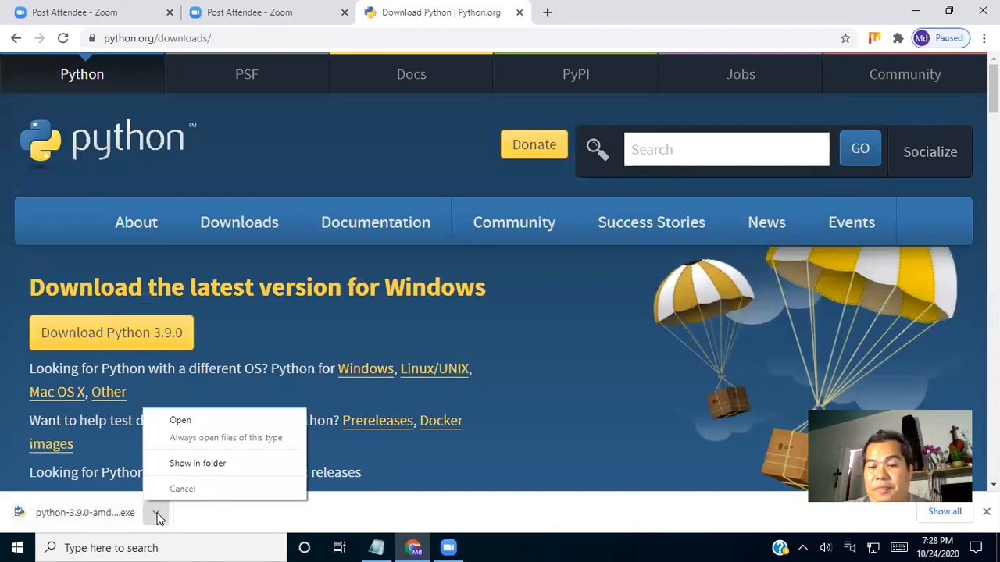
{"action": "left_click", "coordinate": [206, 462]}
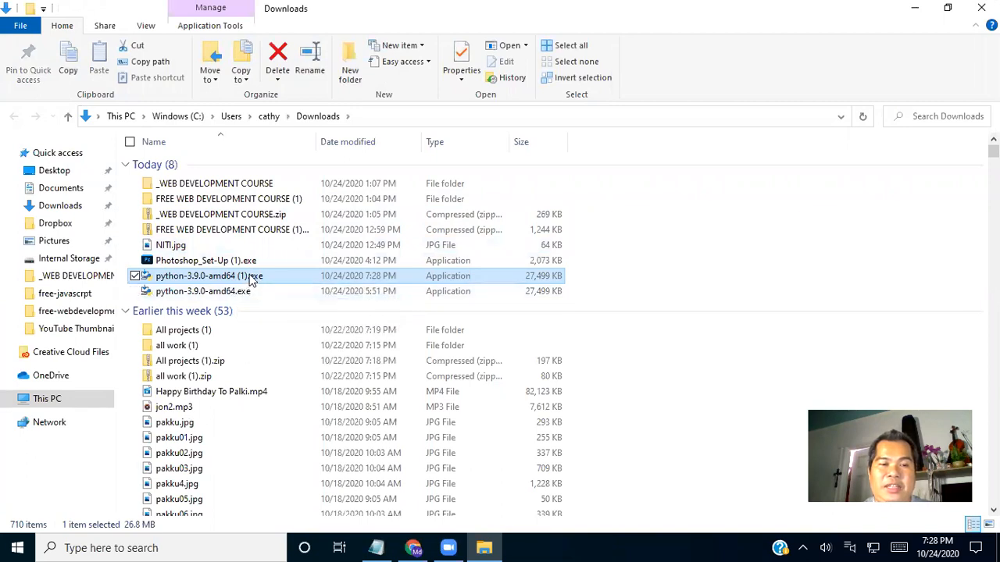
Delete the duplicate installer python-3.9.0-amd64 (1).exe from the Downloads folder.
{"action": "double_click", "coordinate": [249, 276]}
{"action": "right_click", "coordinate": [250, 277]}
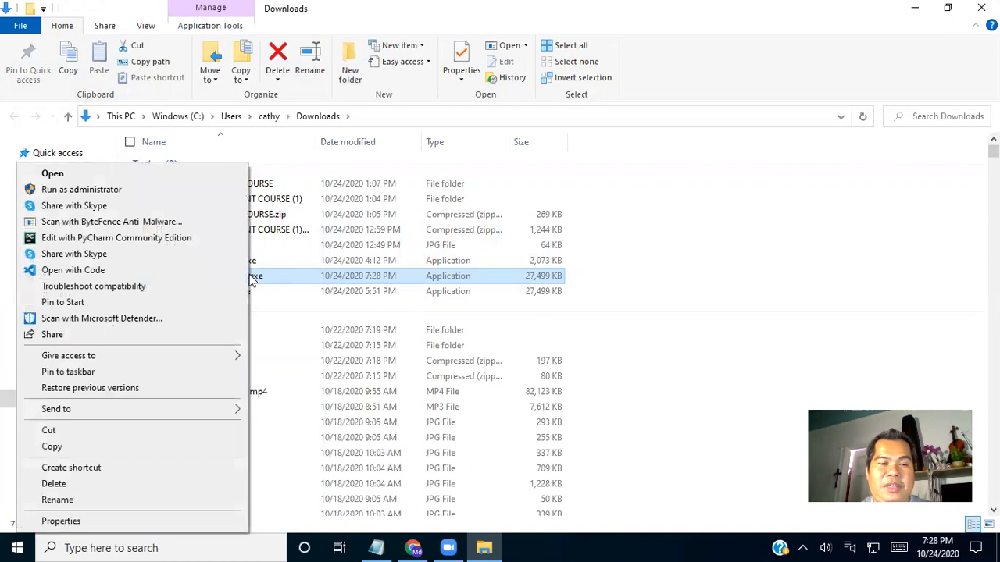
{"action": "left_click", "coordinate": [58, 484]}
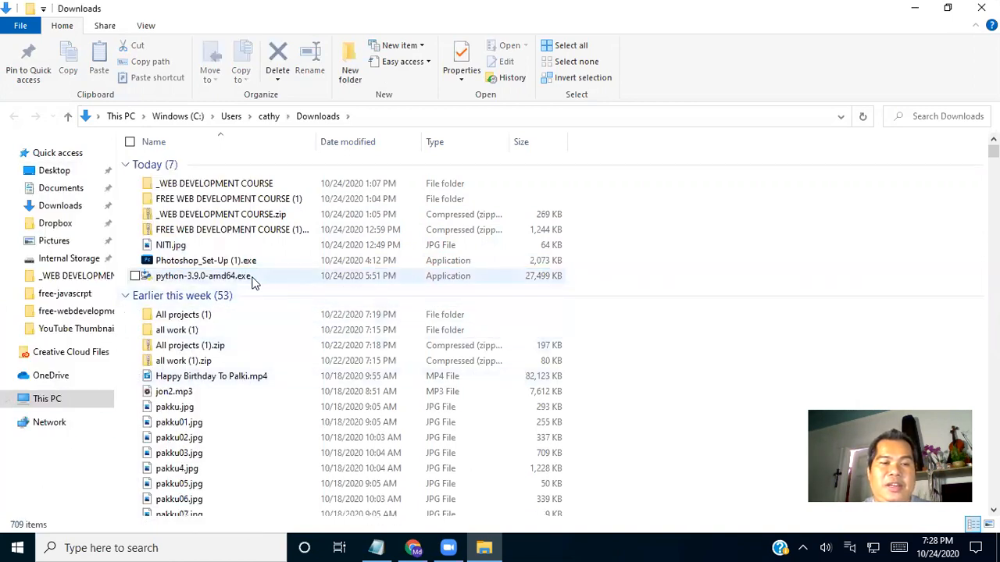
Install Python with default settings from python-3.9.0-amd64.exe, with Add Python 3.9 to PATH enabled, and close the finished setup.
{"action": "double_click", "coordinate": [252, 278]}
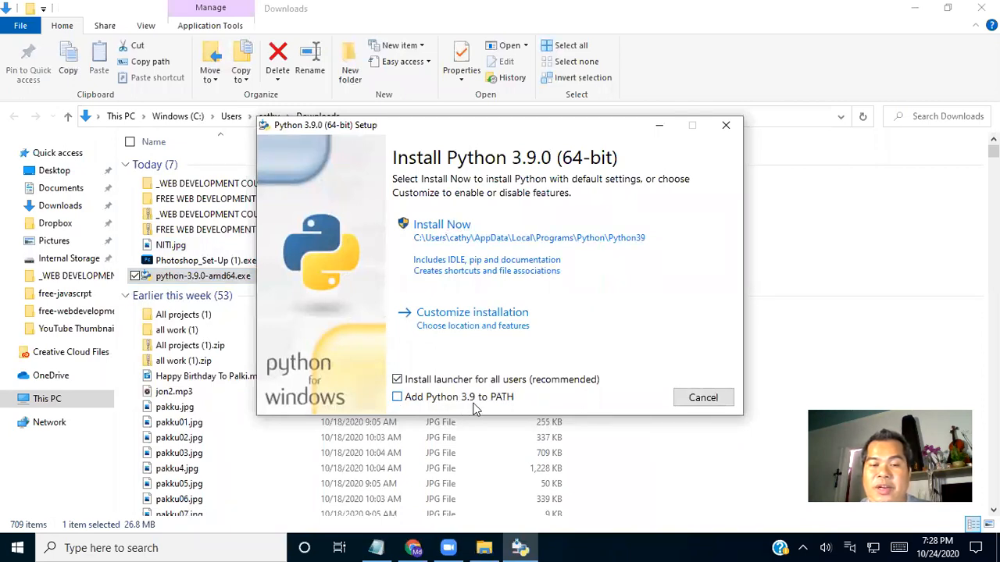
{"action": "left_click", "coordinate": [398, 398]}
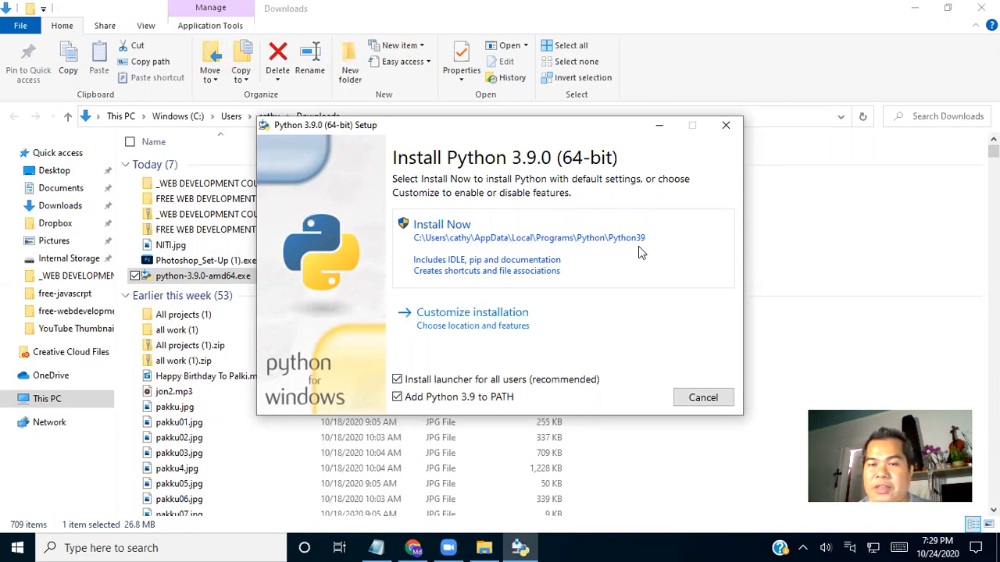
{"action": "left_click", "coordinate": [483, 238]}
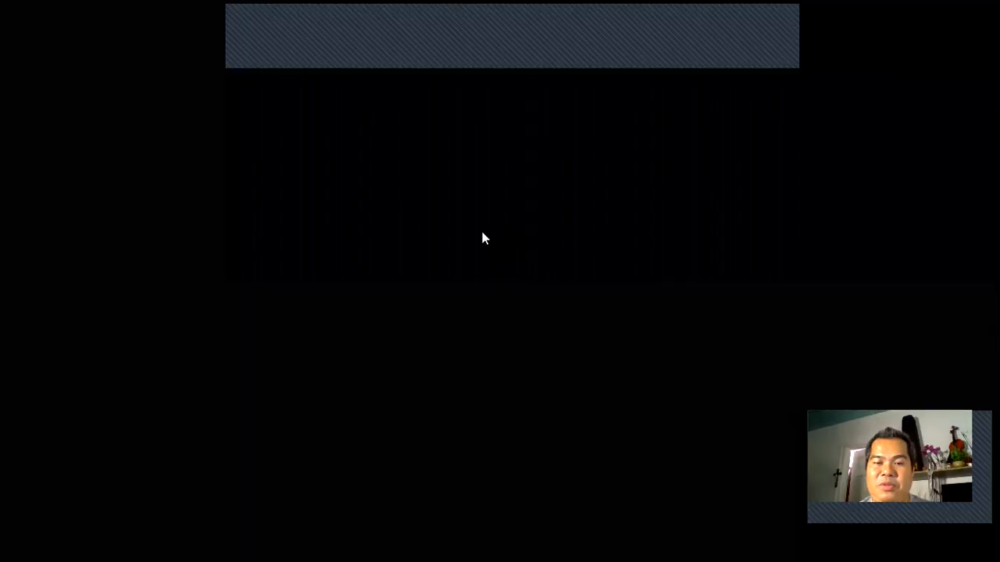
{"action": "left_click", "coordinate": [412, 373]}
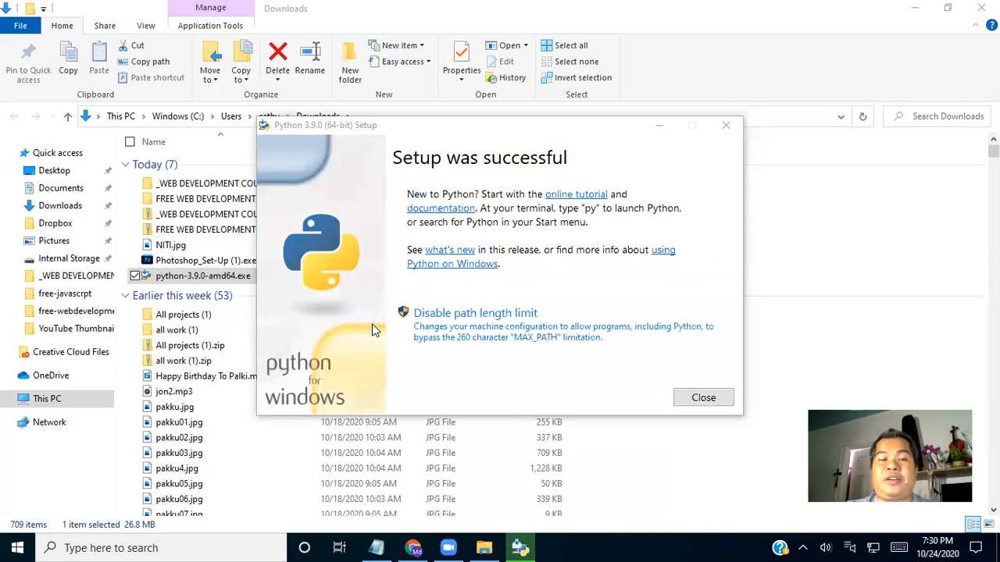
{"action": "left_click", "coordinate": [704, 399]}
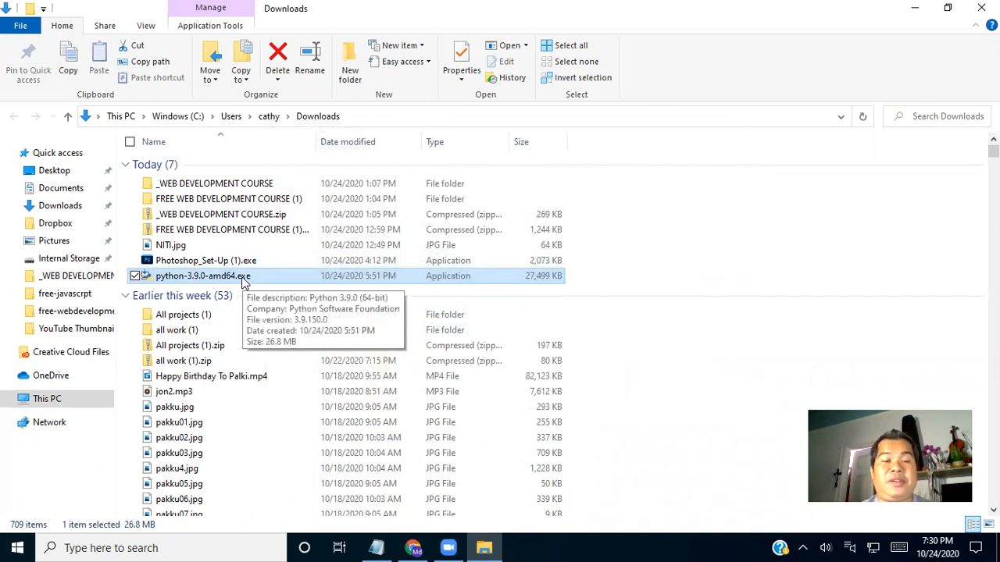
Check the installed Python version by running python --version in Command Prompt, and close the window.
{"action": "left_click", "coordinate": [213, 542]}
{"action": "type", "text": "cmd"}
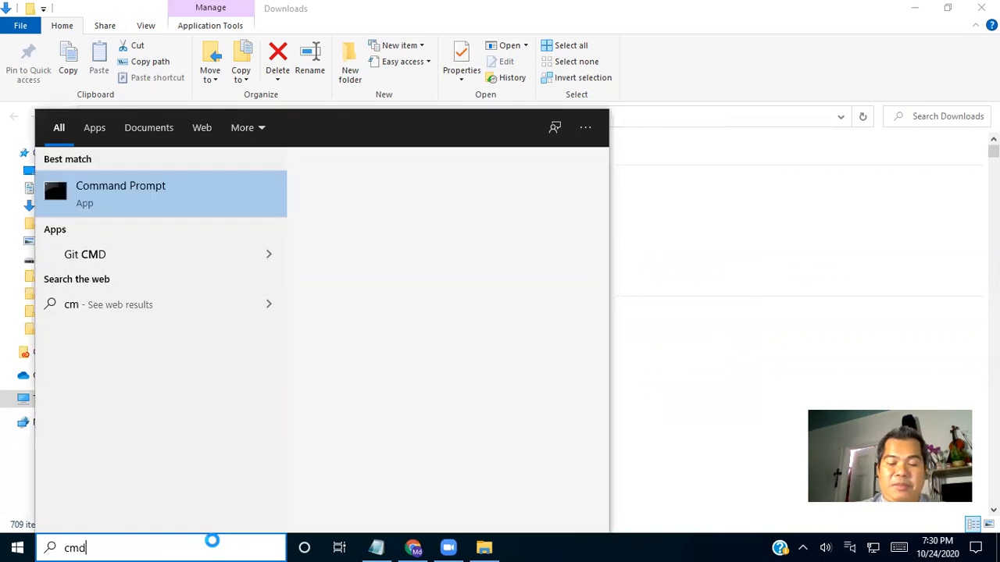
{"action": "key", "text": "Return"}
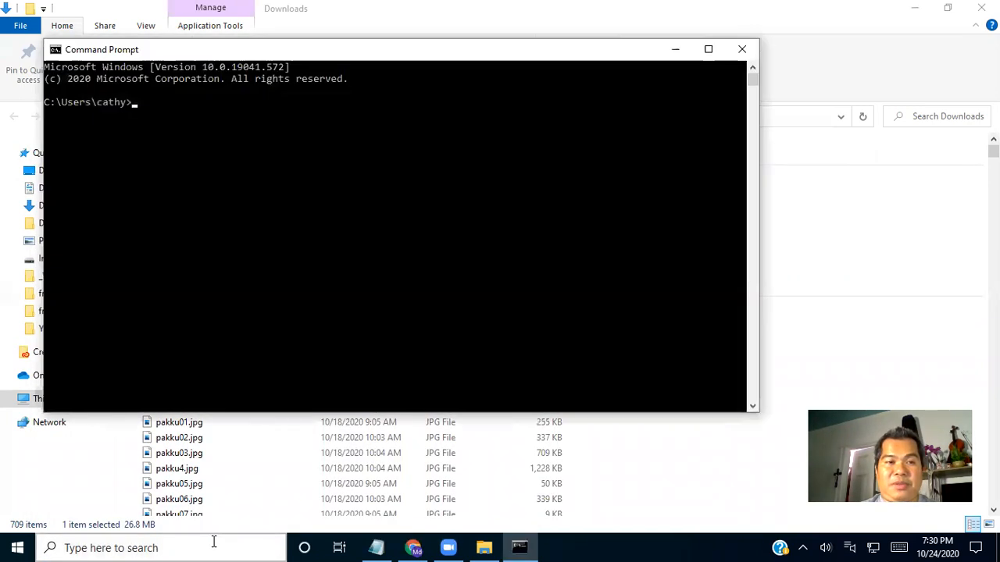
{"action": "type", "text": "pytho"}
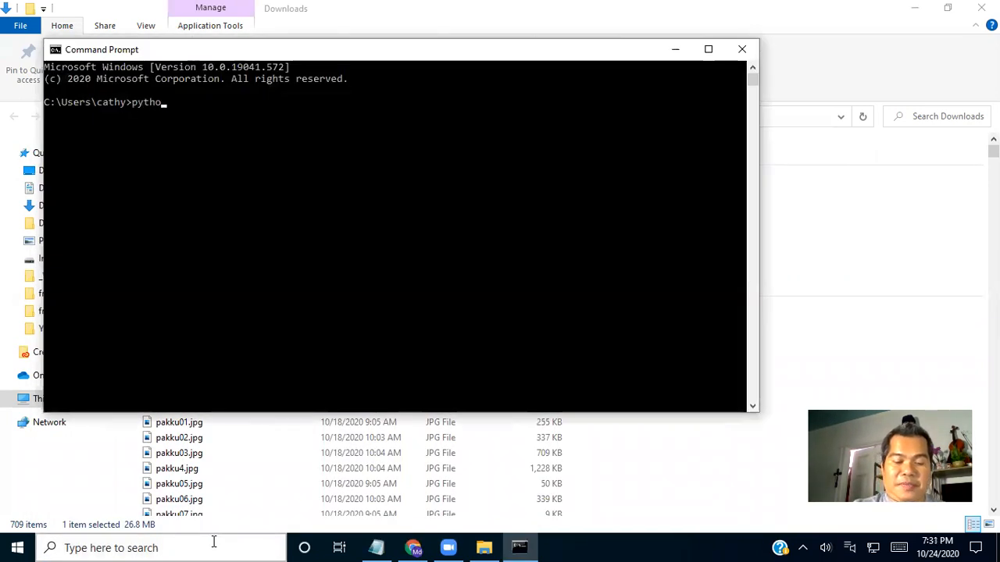
{"action": "type", "text": "n --version"}
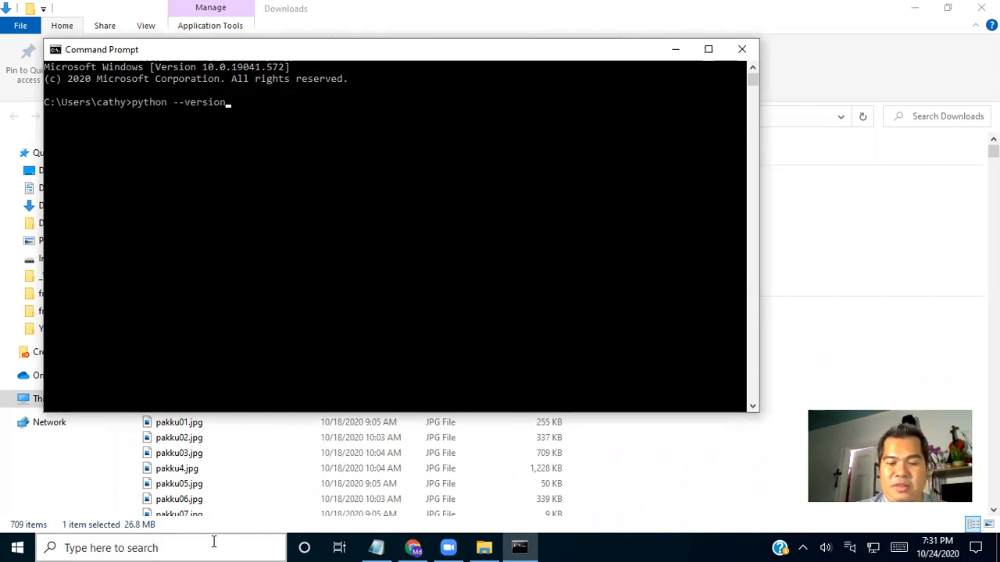
{"action": "key", "text": "Return"}
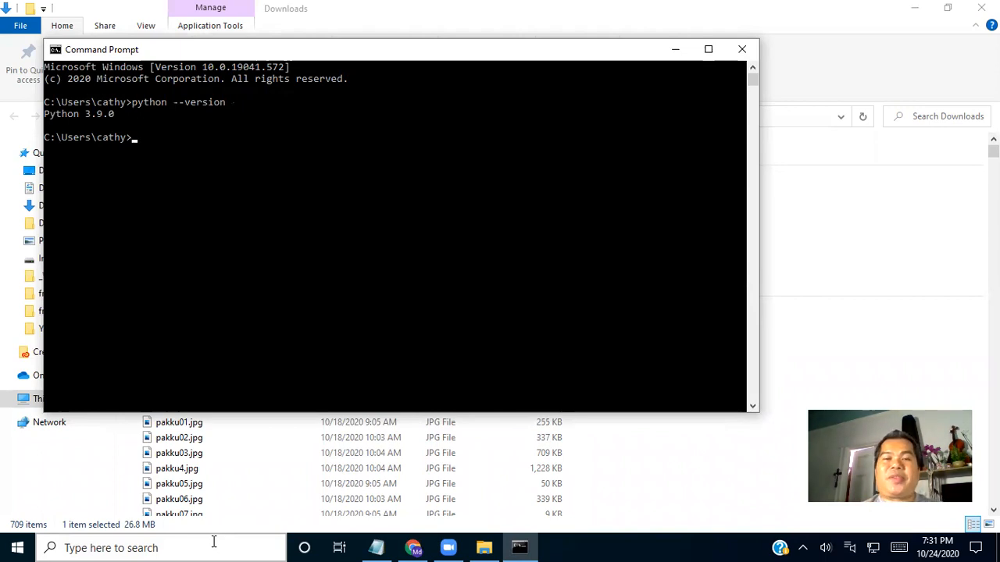
{"action": "left_click", "coordinate": [742, 49]}
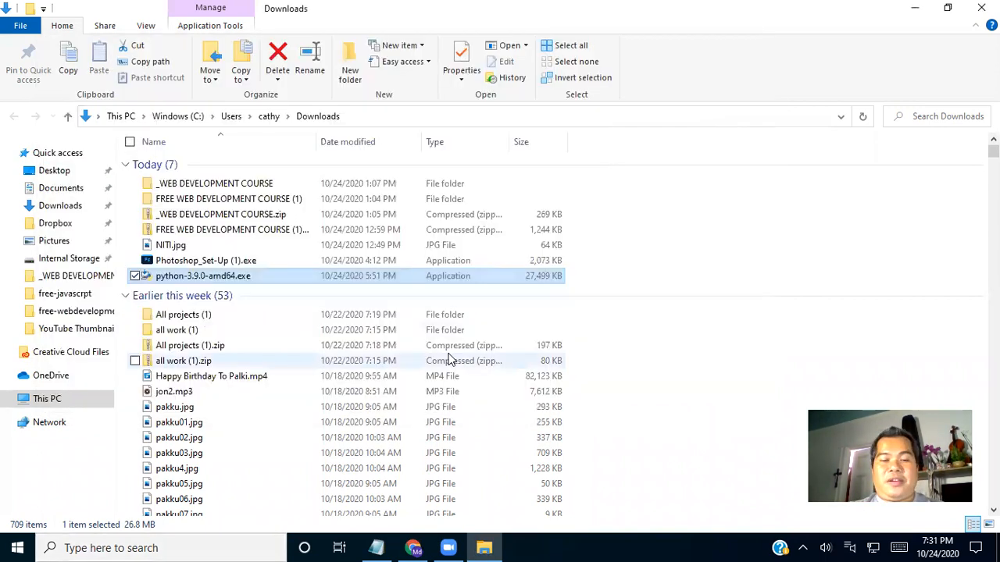
Open the system environment variables settings and review the entries of the system Path variable.
{"action": "left_click", "coordinate": [239, 547]}
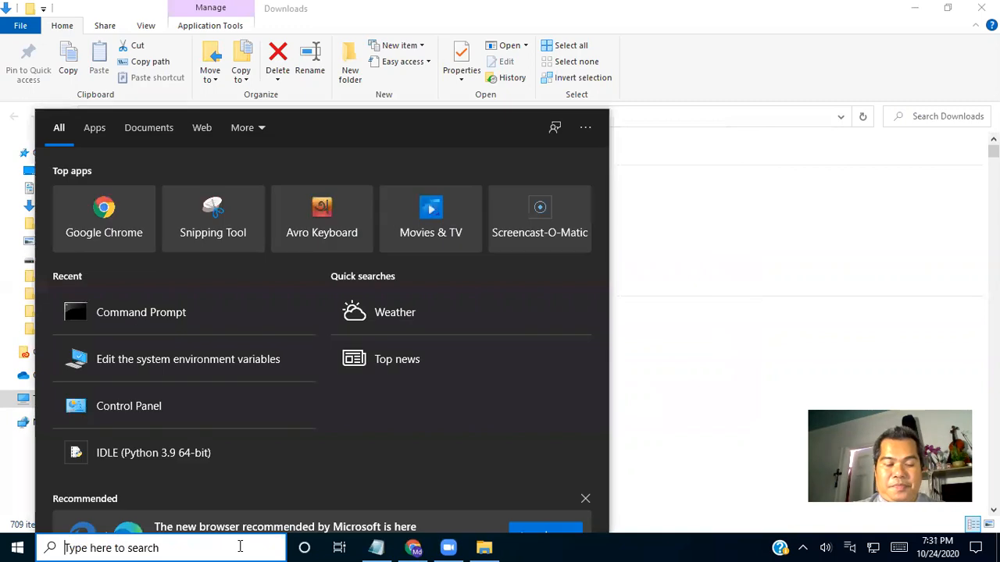
{"action": "type", "text": "env"}
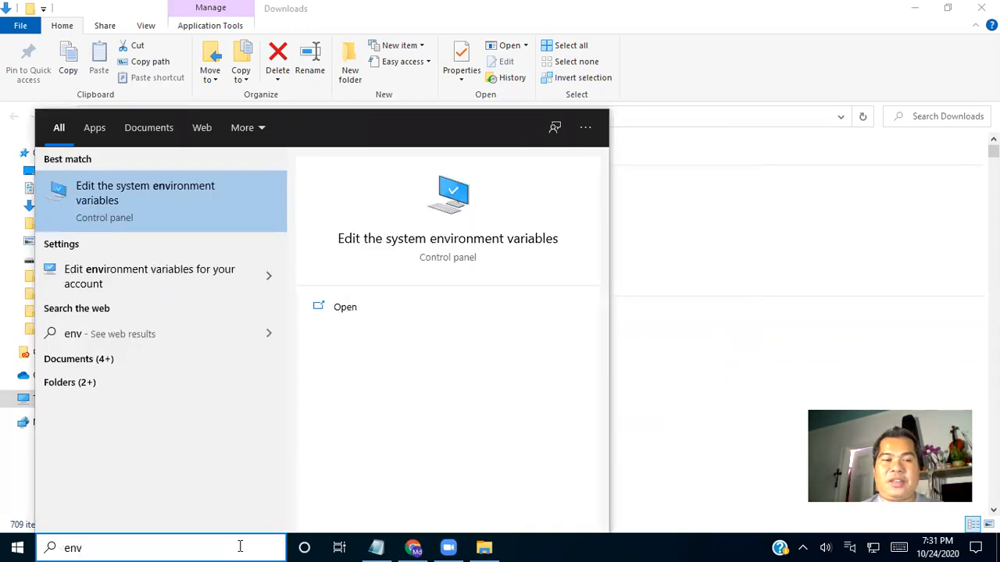
{"action": "left_click", "coordinate": [163, 206]}
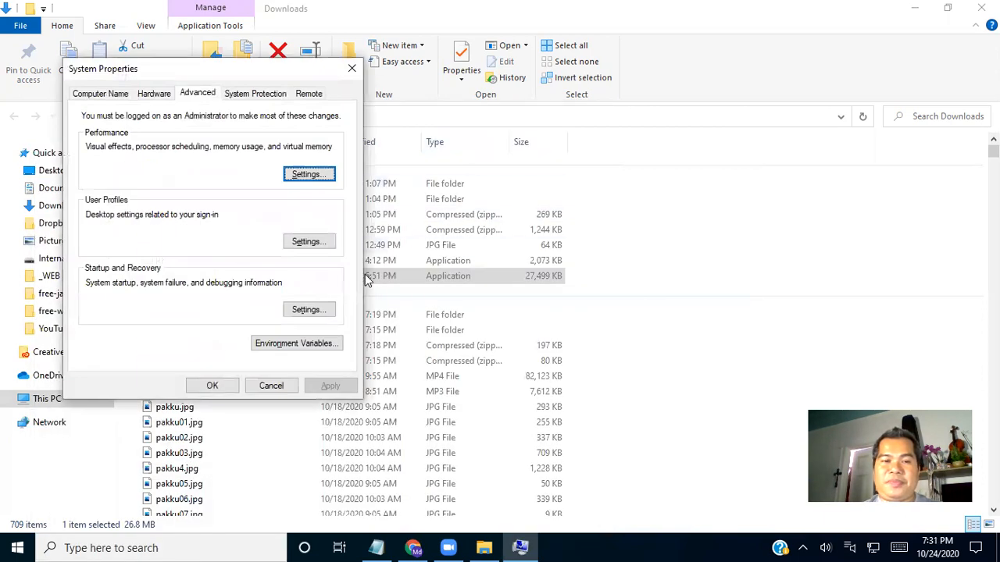
{"action": "left_click", "coordinate": [286, 345]}
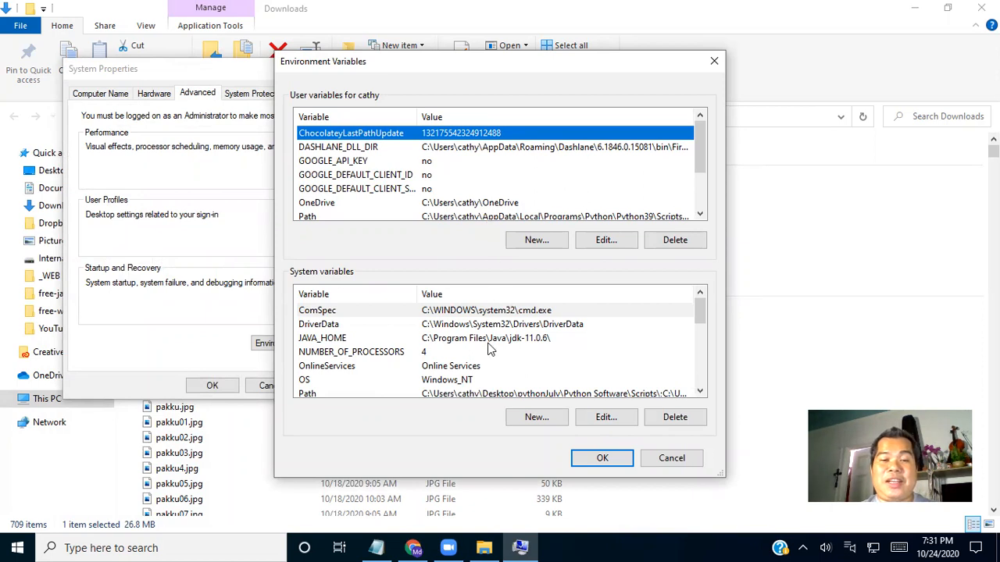
{"action": "scroll", "coordinate": [461, 350], "scroll_direction": "down", "scroll_amount": 2}
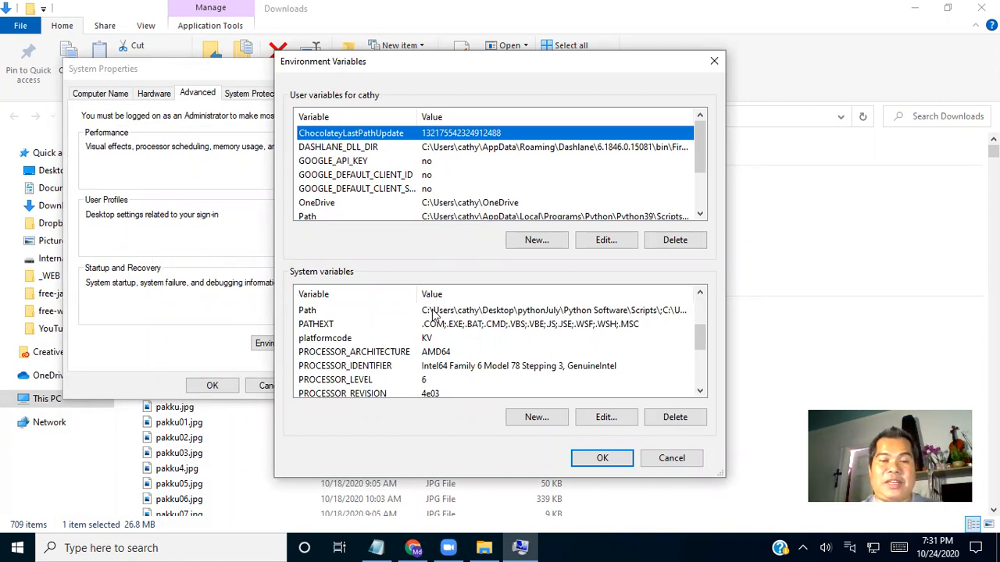
{"action": "double_click", "coordinate": [433, 313]}
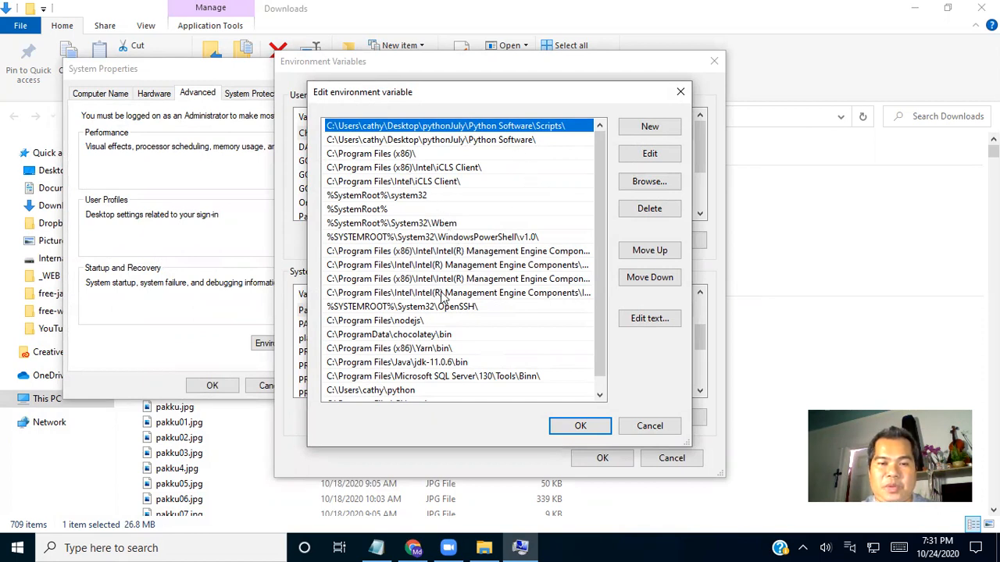
{"action": "scroll", "coordinate": [437, 378], "scroll_direction": "down", "scroll_amount": 1}
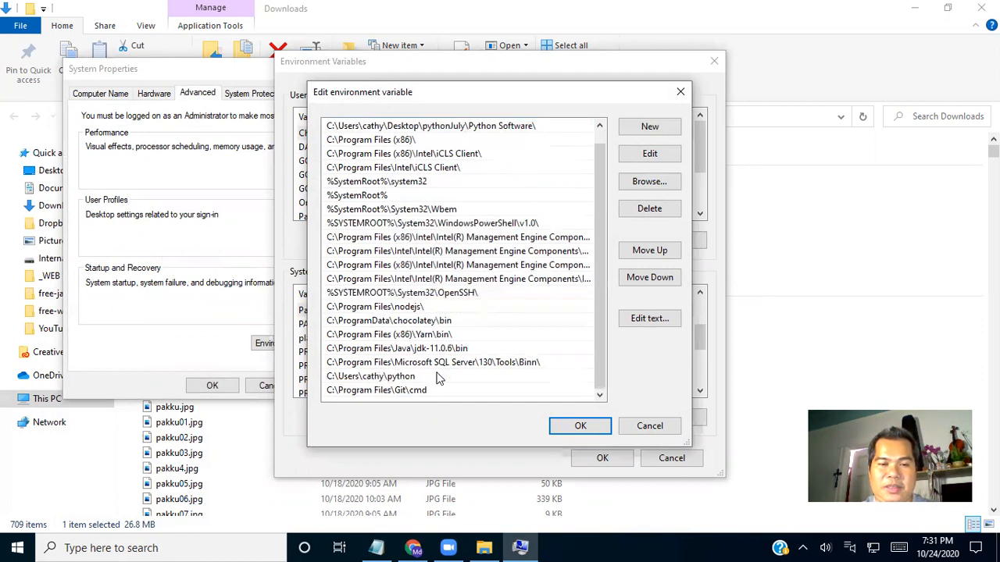
{"action": "scroll", "coordinate": [437, 378], "scroll_direction": "up", "scroll_amount": 1}
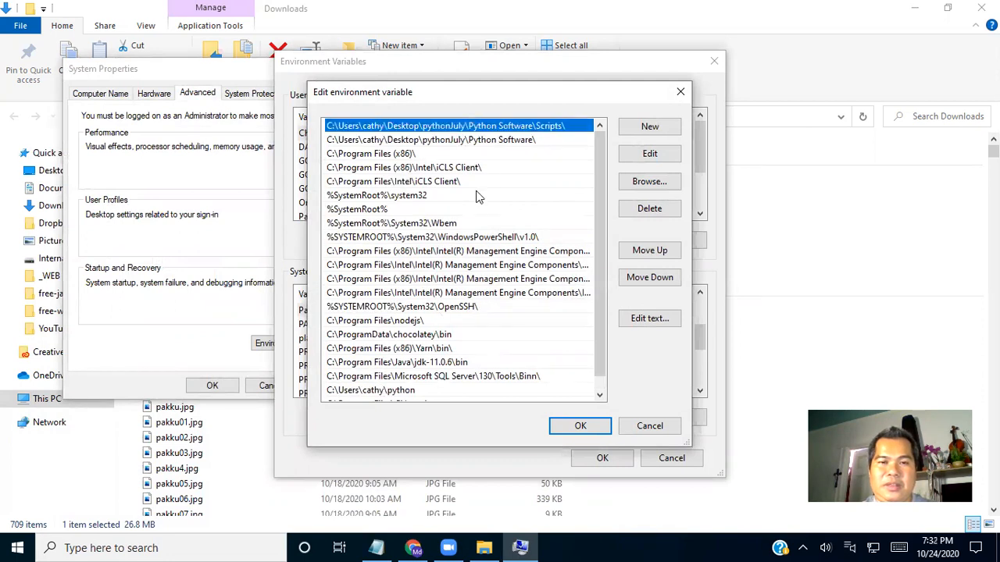
{"action": "left_click", "coordinate": [583, 424]}
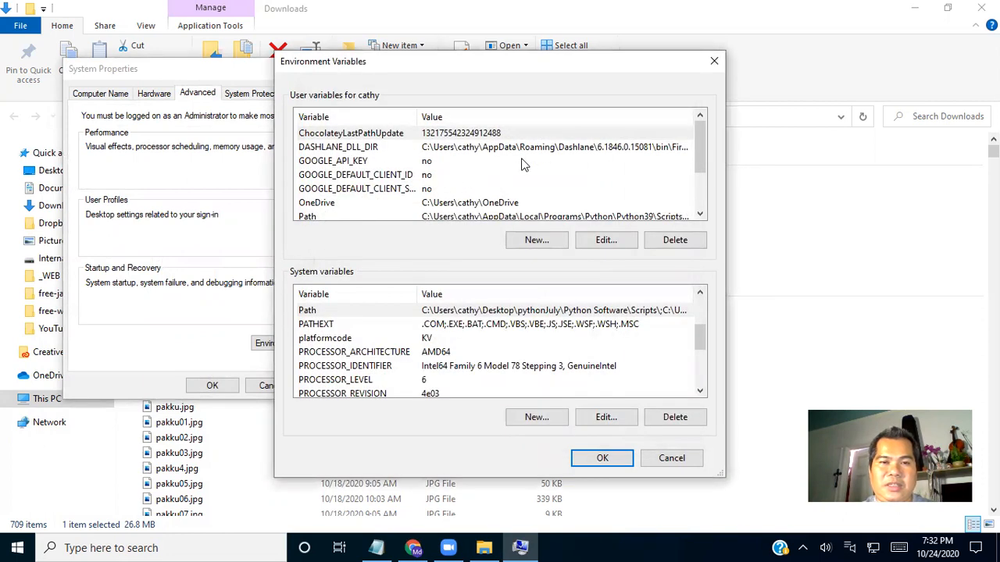
Delete the Python39\Scripts and Python39 entries from the user Path variable and save the environment variable changes.
{"action": "scroll", "coordinate": [522, 164], "scroll_direction": "down", "scroll_amount": 2}
{"action": "left_click", "coordinate": [498, 161]}
{"action": "double_click", "coordinate": [498, 161]}
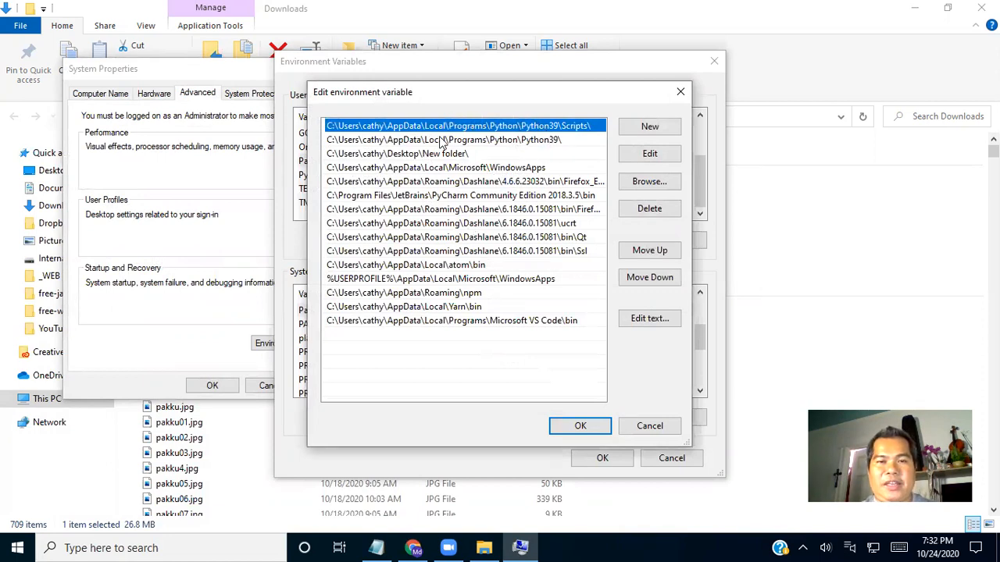
{"action": "left_click", "coordinate": [494, 141]}
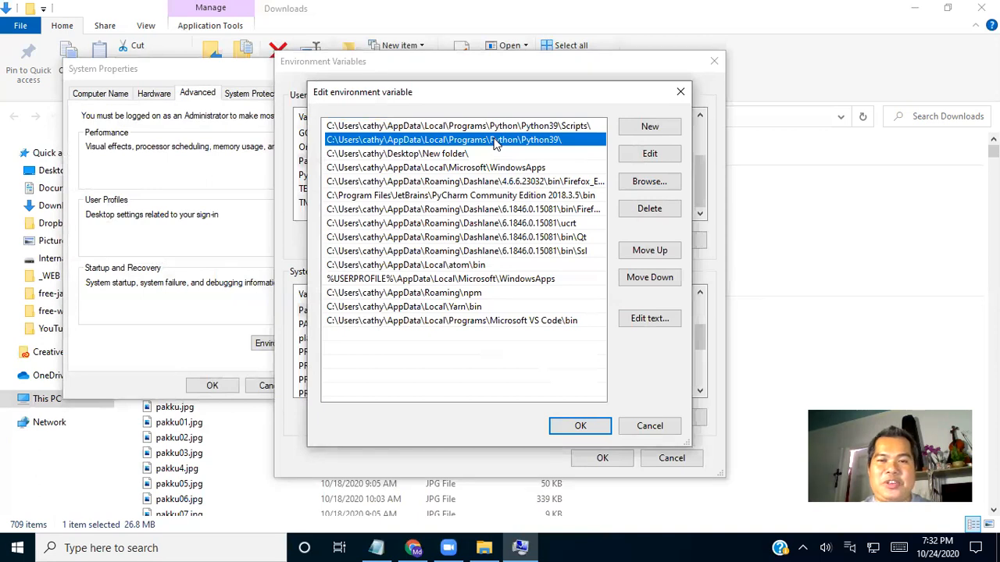
{"action": "left_click", "coordinate": [547, 127]}
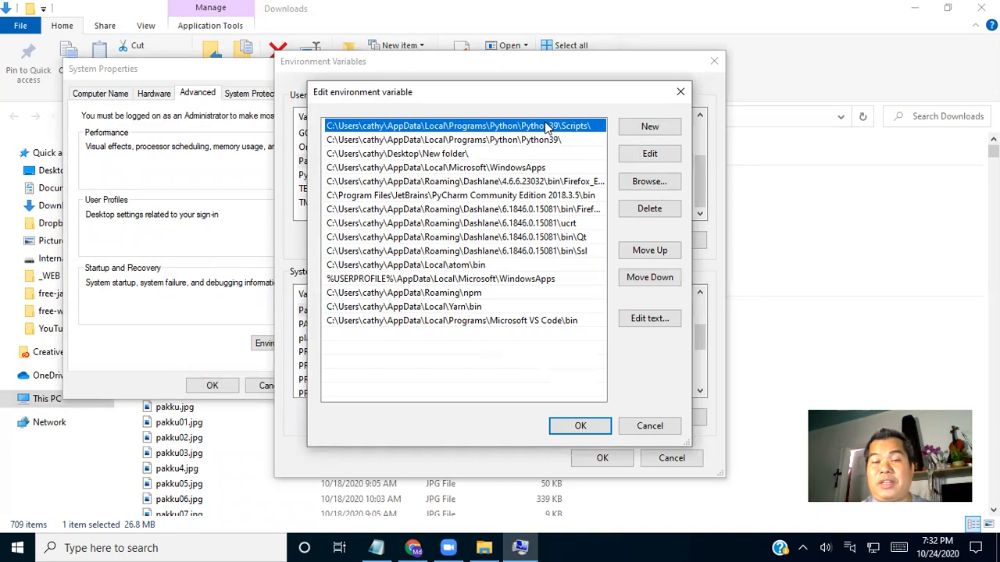
{"action": "left_click", "coordinate": [636, 210]}
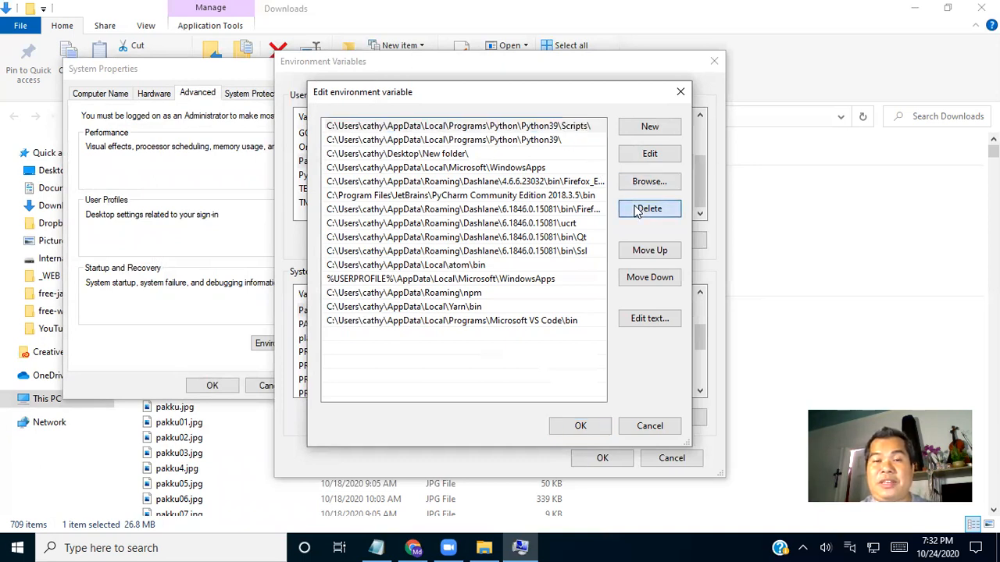
{"action": "left_click", "coordinate": [639, 210]}
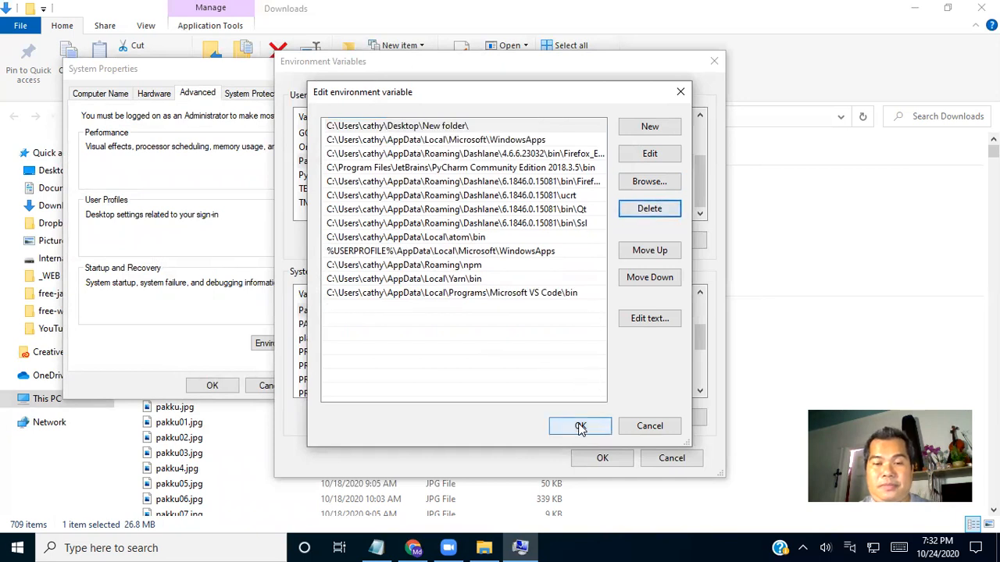
{"action": "left_click", "coordinate": [581, 427]}
{"action": "left_click", "coordinate": [598, 459]}
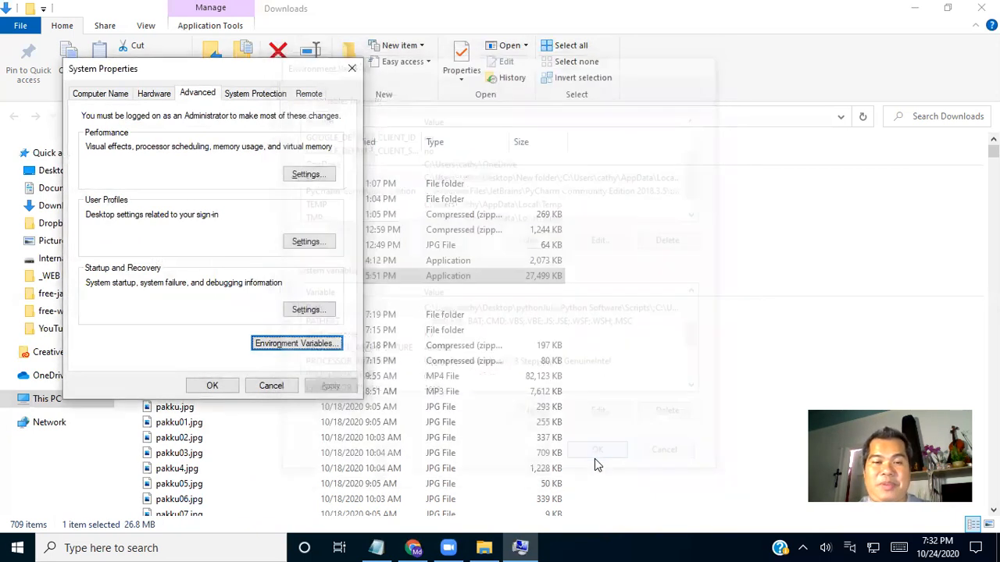
{"action": "left_click", "coordinate": [212, 385]}
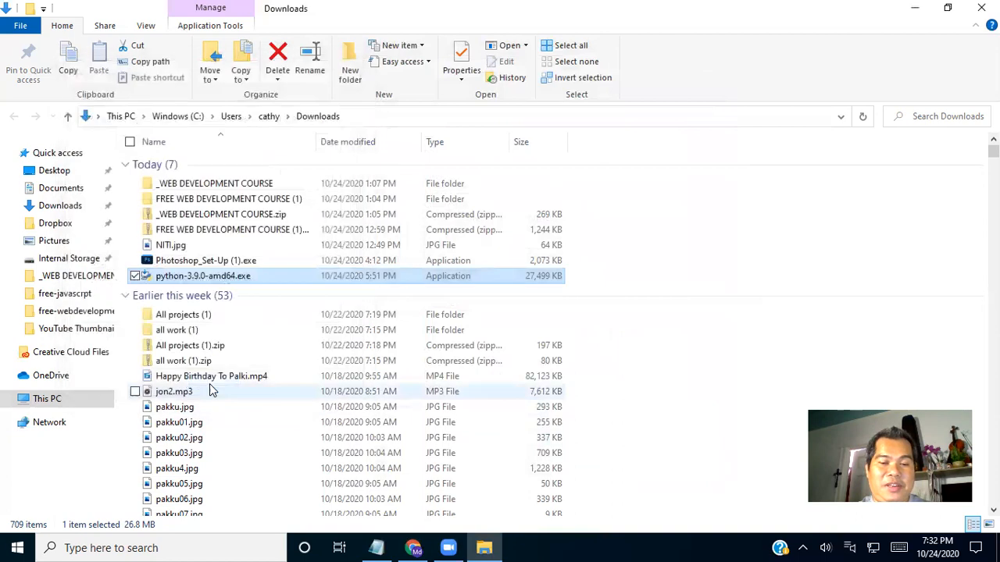
Run python --version again in a new Command Prompt to test Python without its Path entries, and close it.
{"action": "left_click", "coordinate": [236, 544]}
{"action": "type", "text": "cmd"}
{"action": "key", "text": "Return"}
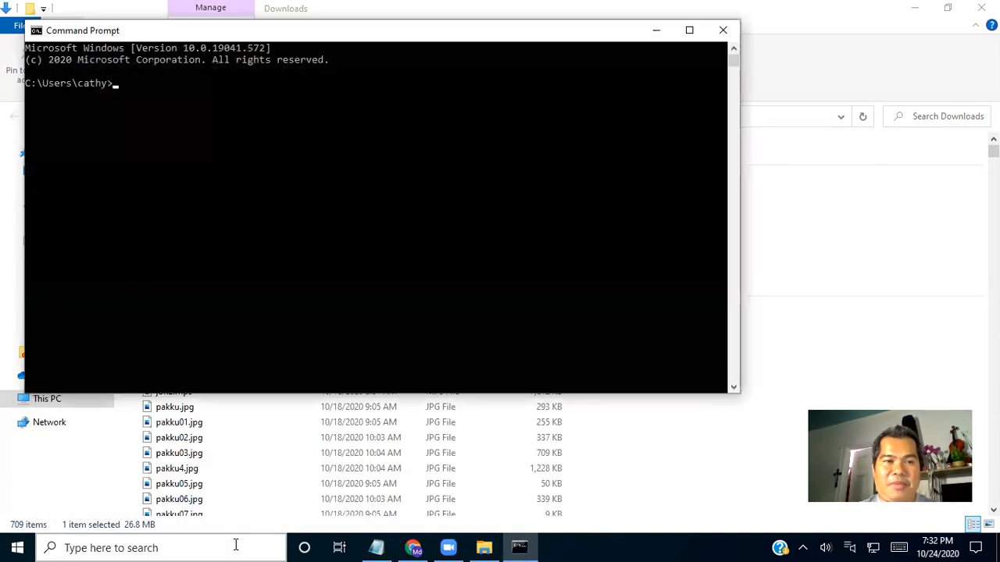
{"action": "type", "text": "pytho"}
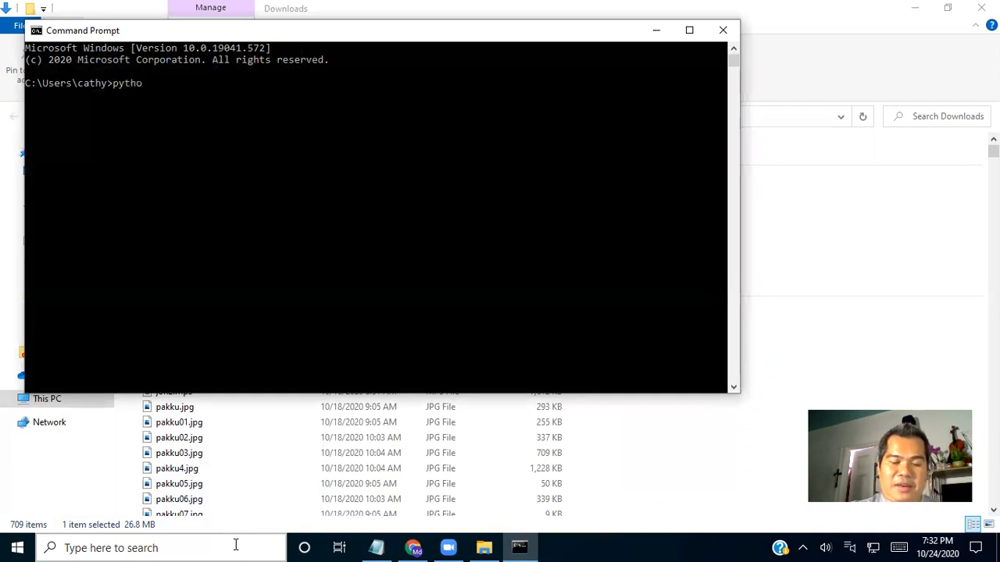
{"action": "type", "text": "n --version"}
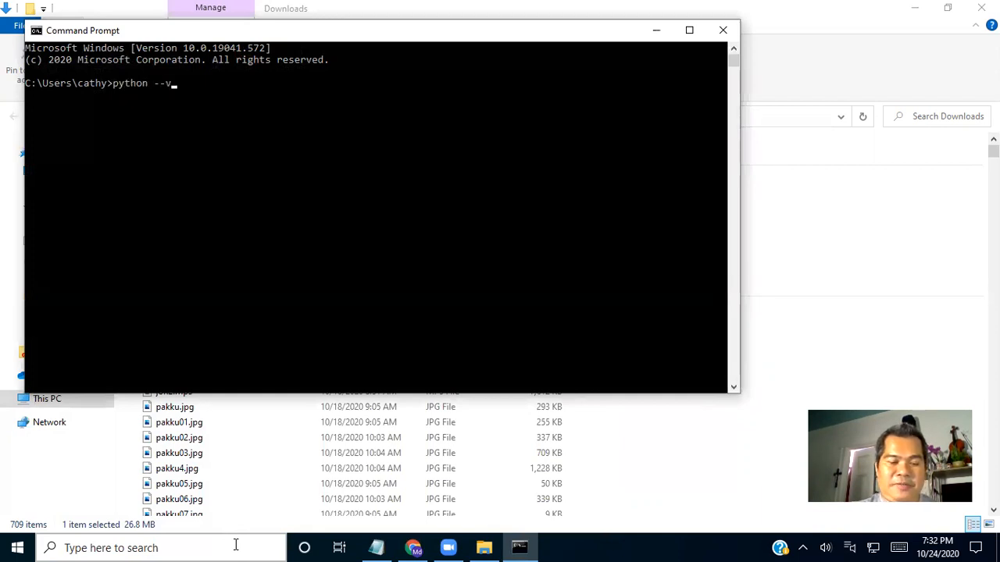
{"action": "key", "text": "Return"}
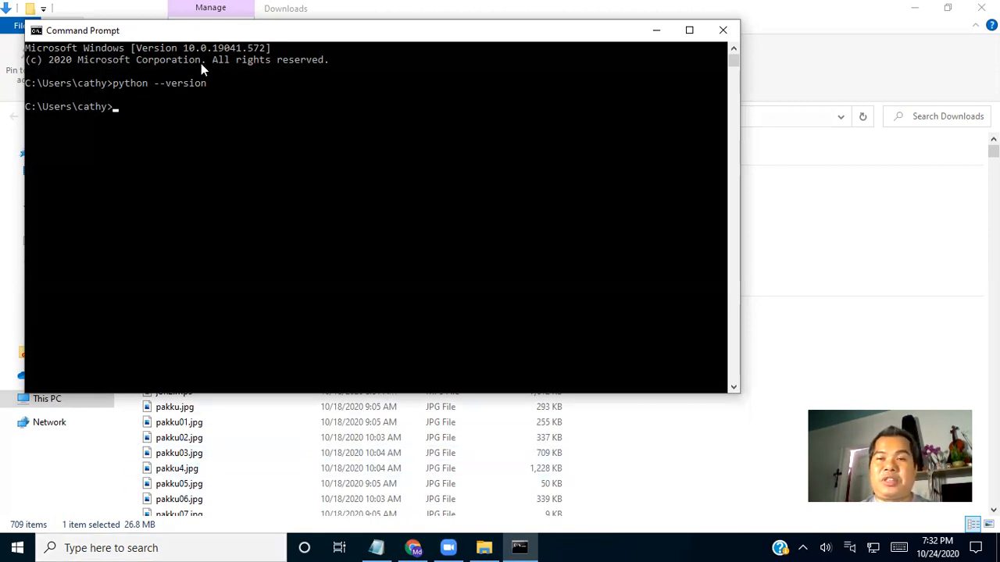
{"action": "left_click", "coordinate": [722, 29]}
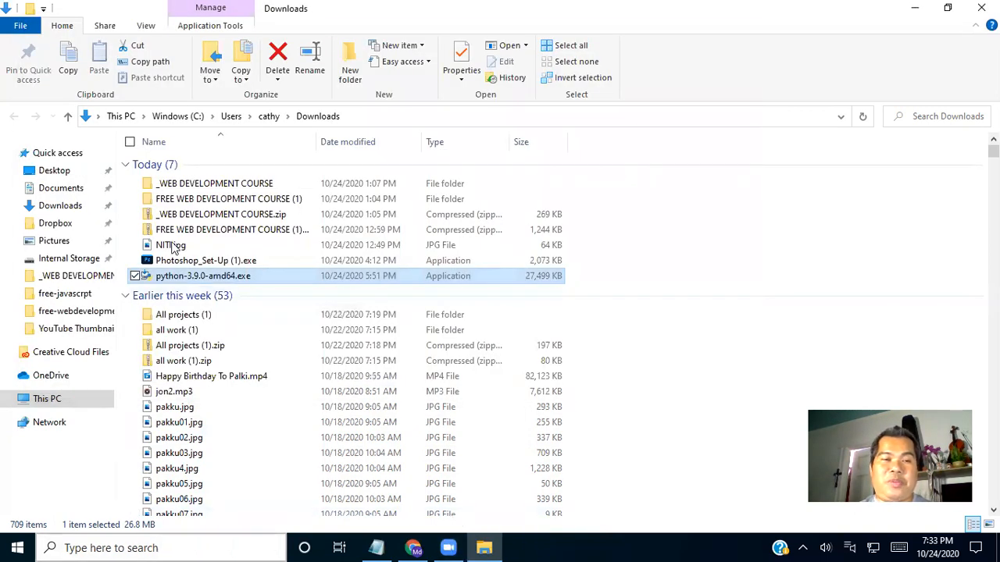
Go from the Downloads folder to the AppData folder inside the current user's profile folder.
{"action": "left_click", "coordinate": [355, 116]}
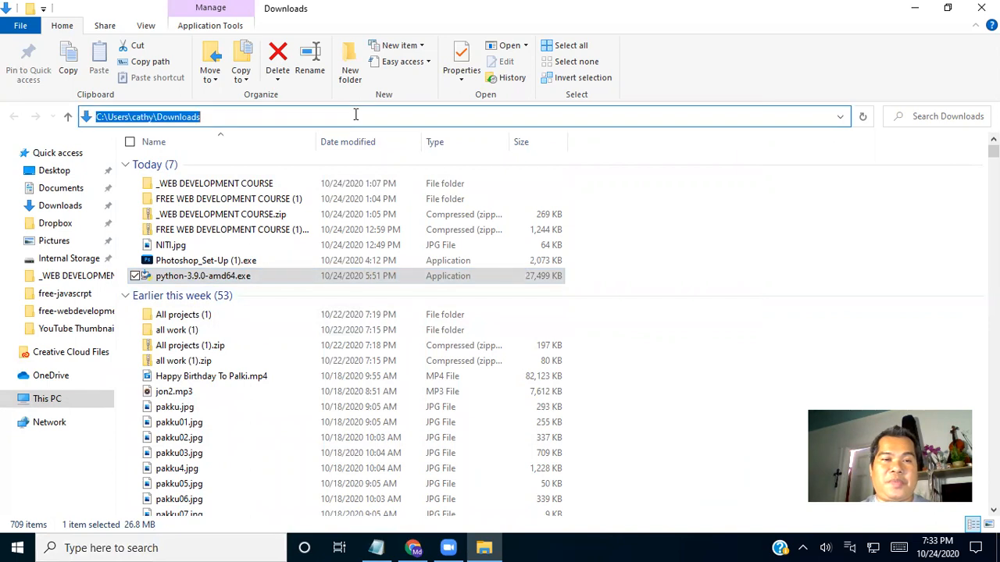
{"action": "left_click", "coordinate": [356, 116]}
{"action": "key", "text": "BackSpace"}
{"action": "key", "text": "BackSpace"}
{"action": "key", "text": "BackSpace"}
{"action": "key", "text": "BackSpace"}
{"action": "key", "text": "BackSpace"}
{"action": "key", "text": "BackSpace"}
{"action": "key", "text": "BackSpace"}
{"action": "key", "text": "BackSpace"}
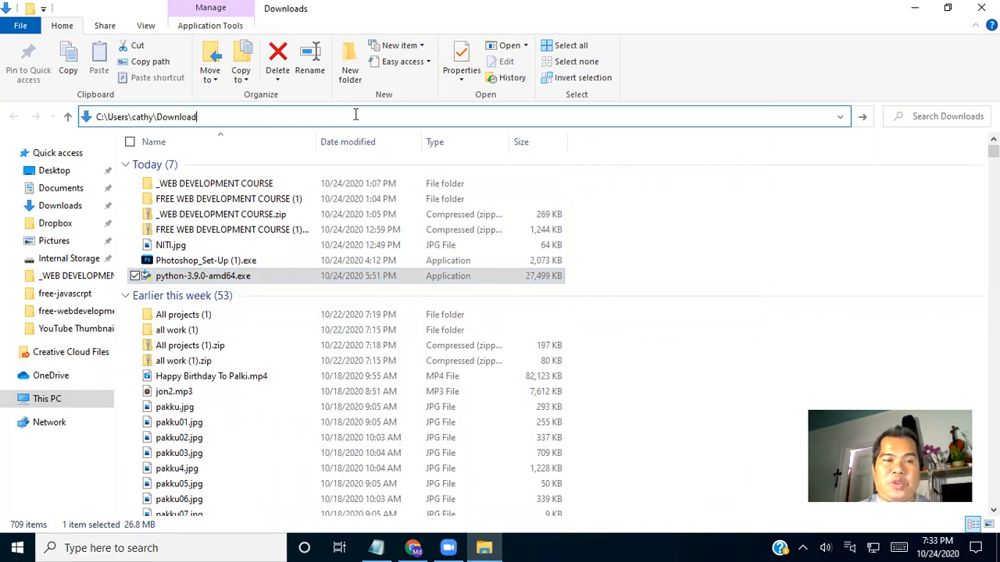
{"action": "key", "text": "BackSpace"}
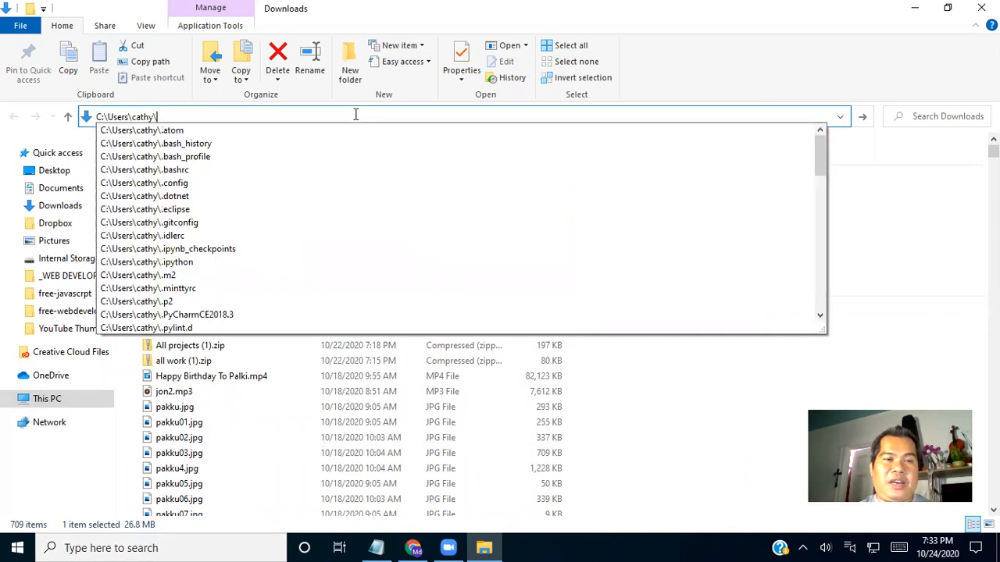
{"action": "type", "text": "app"}
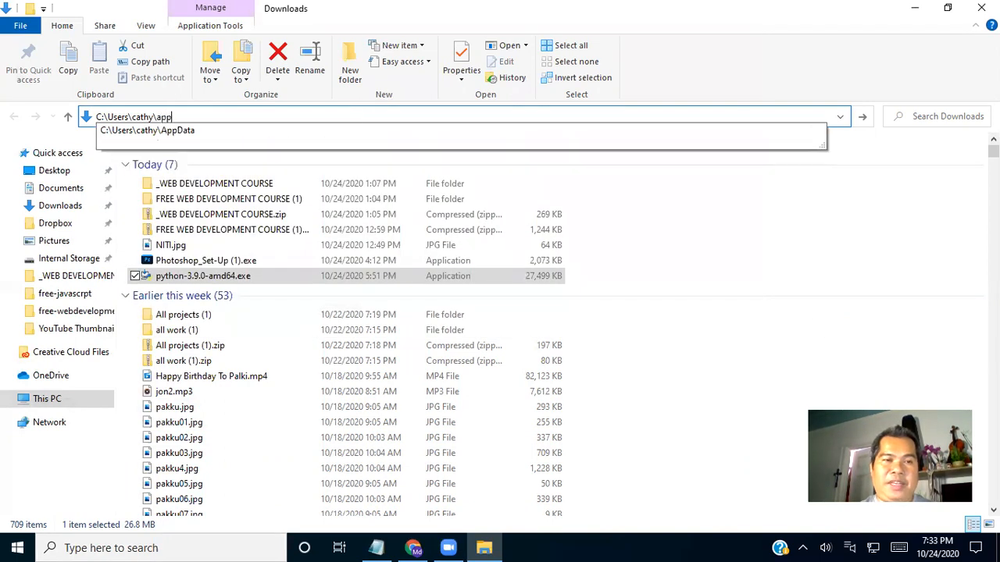
{"action": "left_click", "coordinate": [196, 130]}
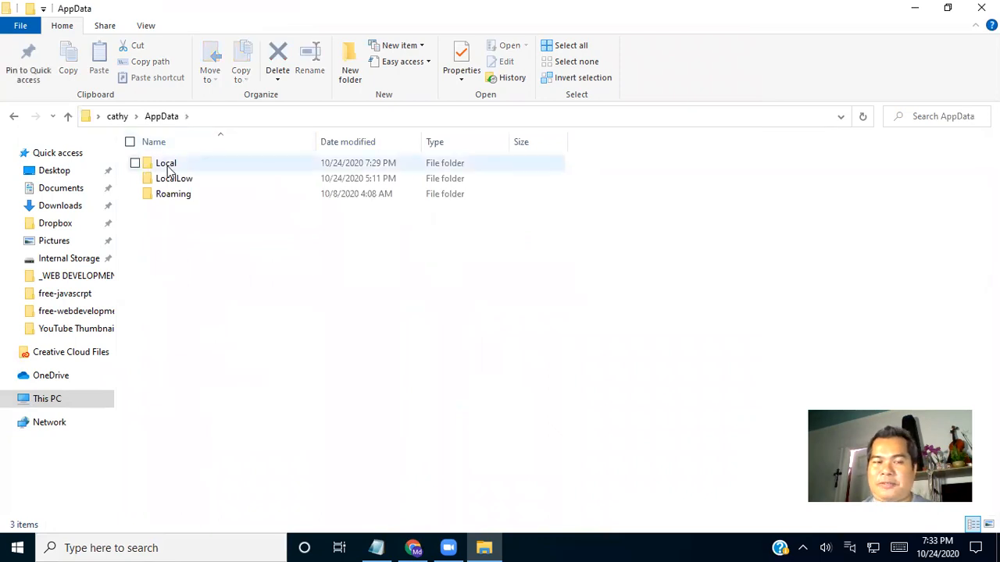
Open the Local\Programs\Python folder inside AppData to reach the Python installation folders.
{"action": "double_click", "coordinate": [167, 167]}
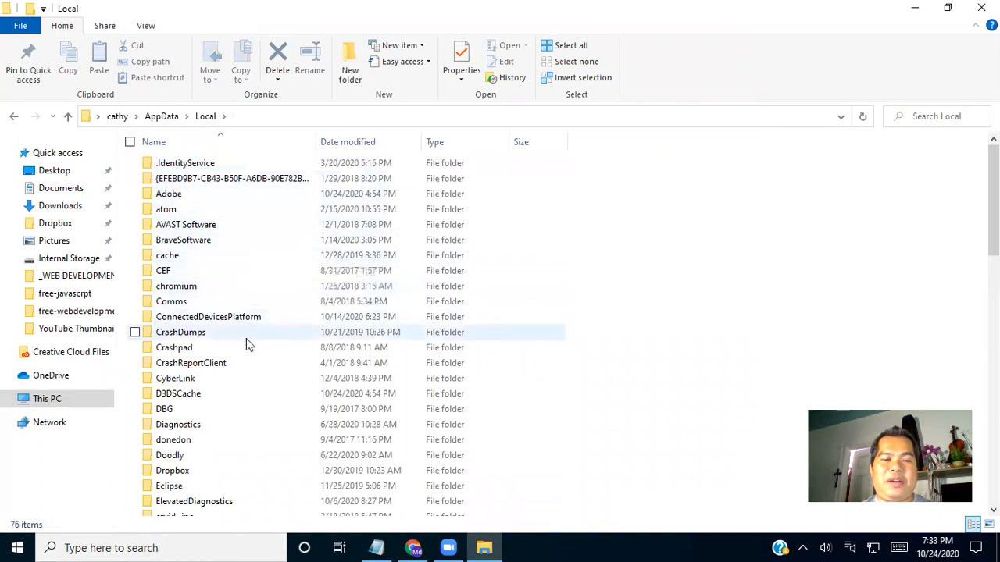
{"action": "scroll", "coordinate": [247, 341], "scroll_direction": "down", "scroll_amount": 1}
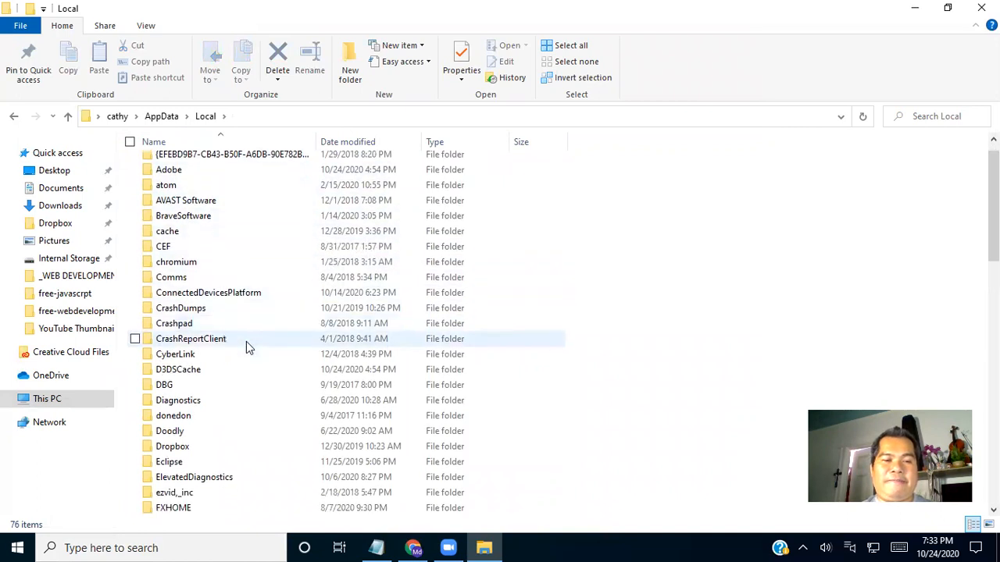
{"action": "scroll", "coordinate": [246, 342], "scroll_direction": "down", "scroll_amount": 1}
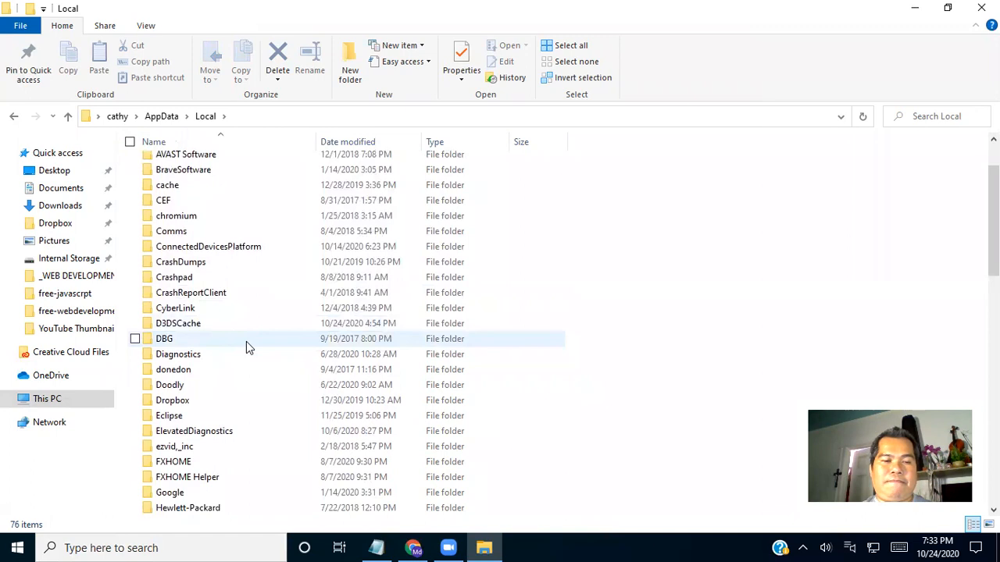
{"action": "scroll", "coordinate": [246, 347], "scroll_direction": "down", "scroll_amount": 1}
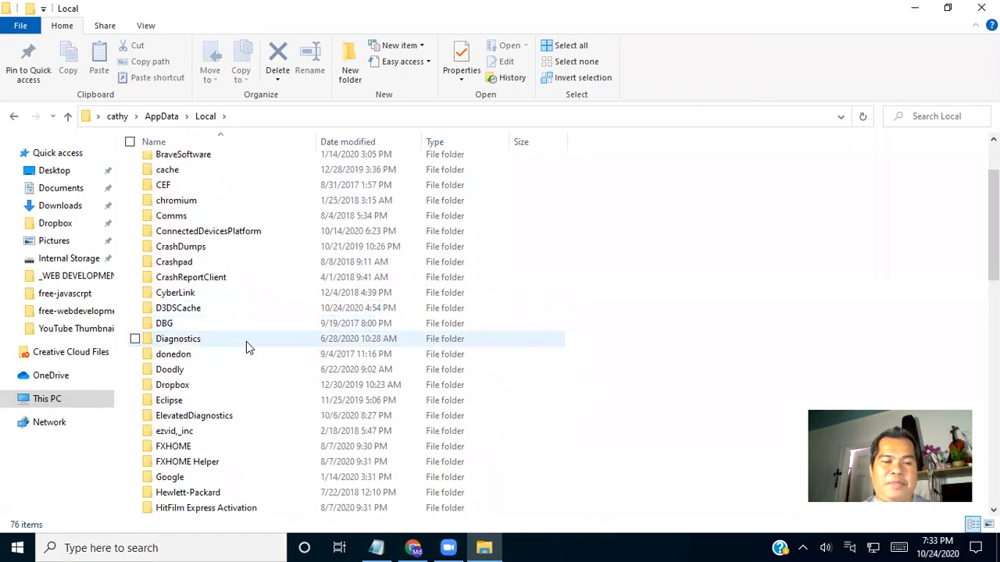
{"action": "scroll", "coordinate": [246, 341], "scroll_direction": "down", "scroll_amount": 2}
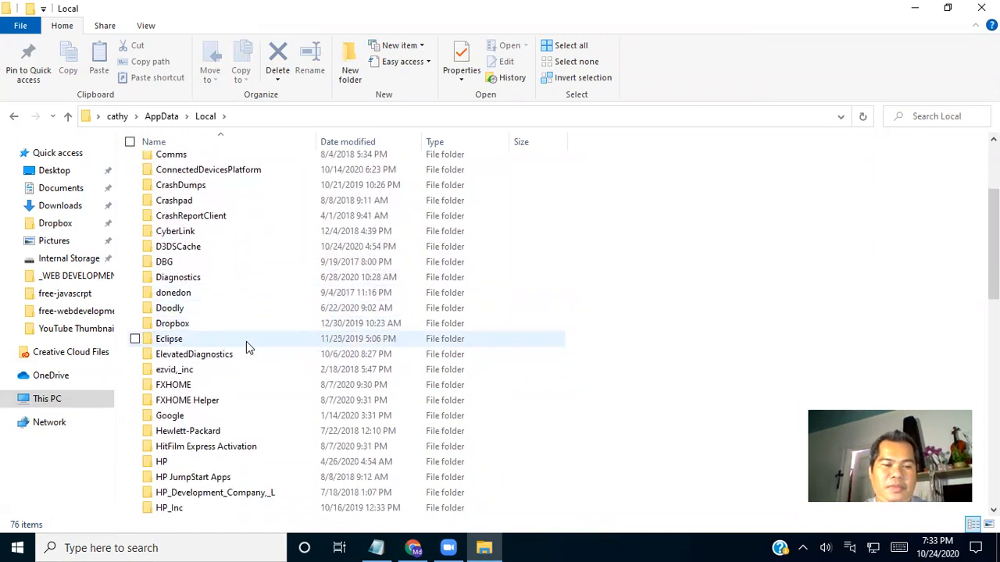
{"action": "scroll", "coordinate": [246, 341], "scroll_direction": "down", "scroll_amount": 1}
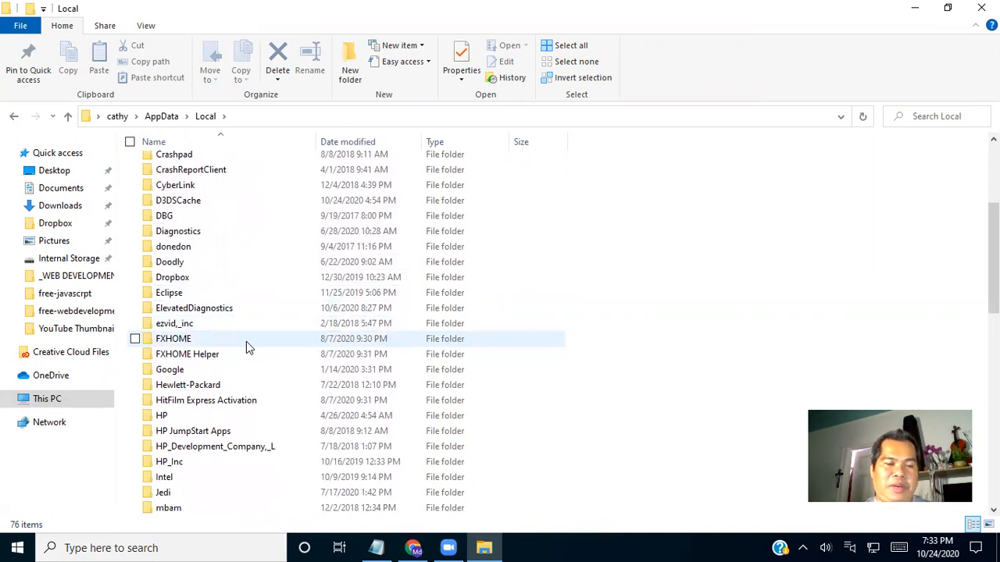
{"action": "scroll", "coordinate": [246, 341], "scroll_direction": "down", "scroll_amount": 6}
{"action": "scroll", "coordinate": [246, 341], "scroll_direction": "down", "scroll_amount": 2}
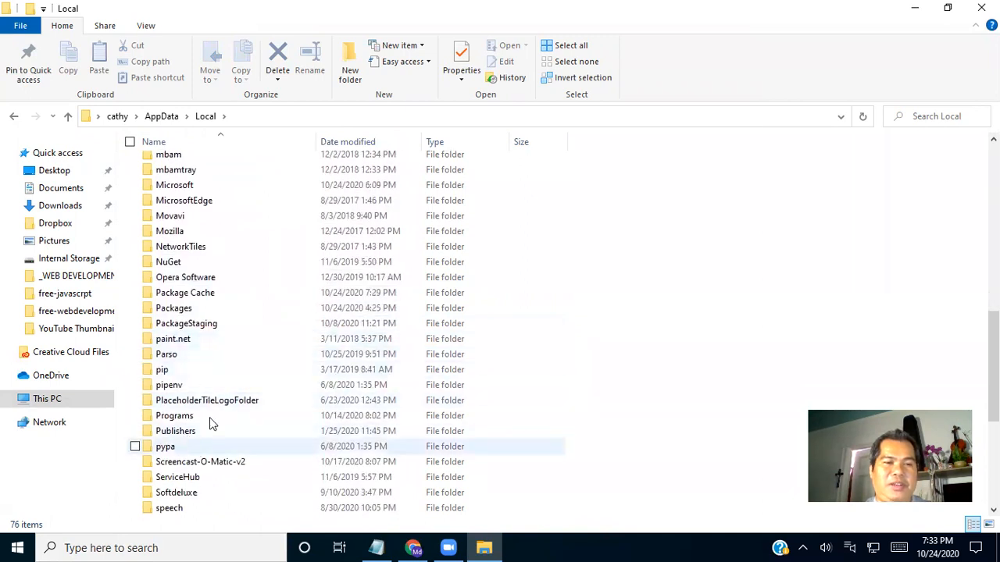
{"action": "scroll", "coordinate": [209, 423], "scroll_direction": "down", "scroll_amount": 4}
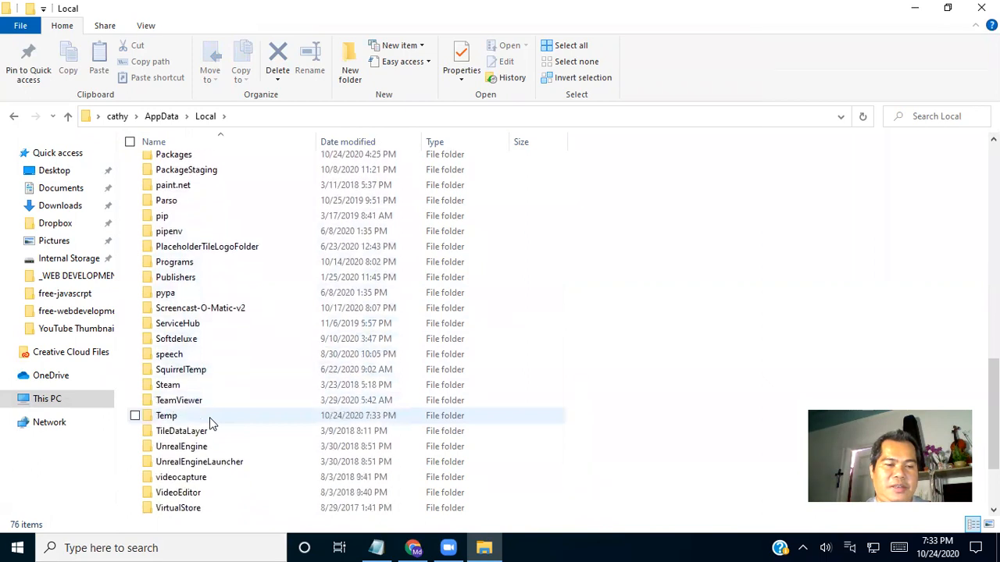
{"action": "scroll", "coordinate": [210, 422], "scroll_direction": "down", "scroll_amount": 3}
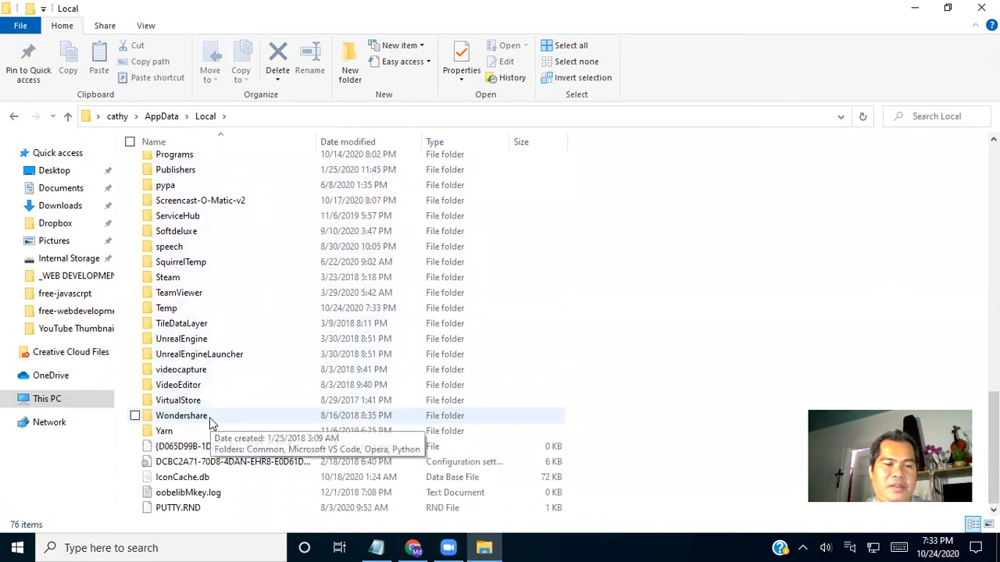
{"action": "scroll", "coordinate": [210, 423], "scroll_direction": "up", "scroll_amount": 1}
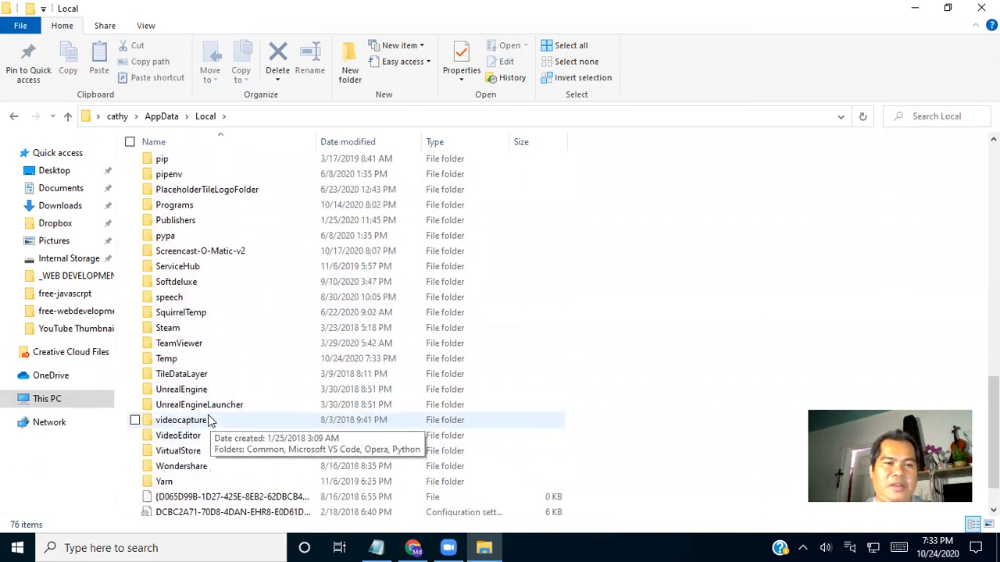
{"action": "double_click", "coordinate": [183, 206]}
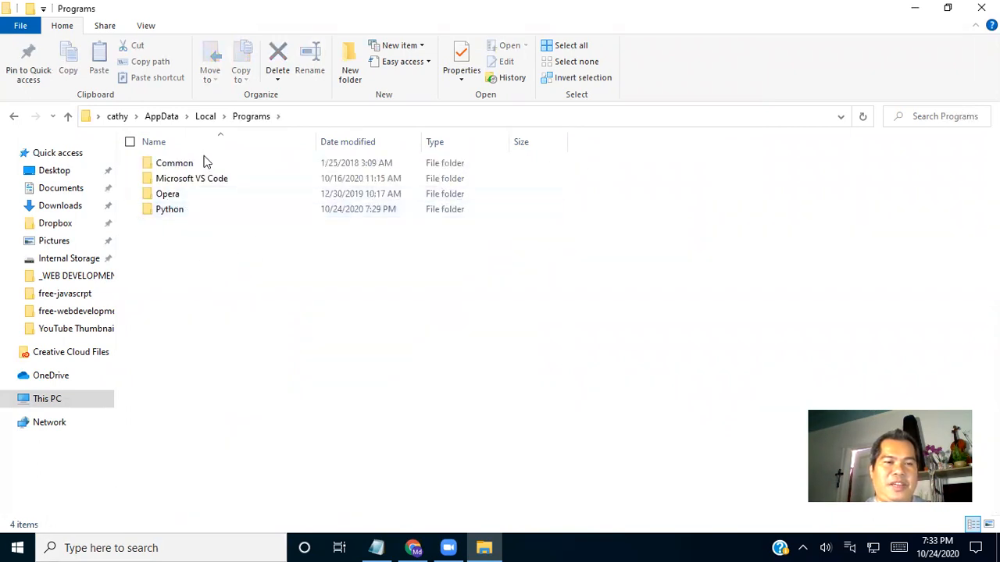
{"action": "left_click", "coordinate": [183, 216]}
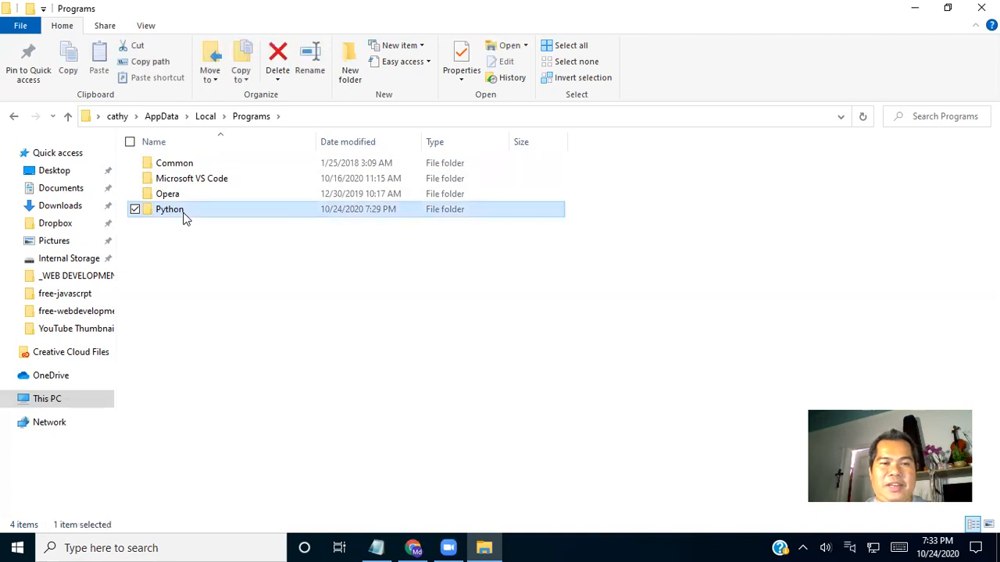
{"action": "double_click", "coordinate": [184, 216]}
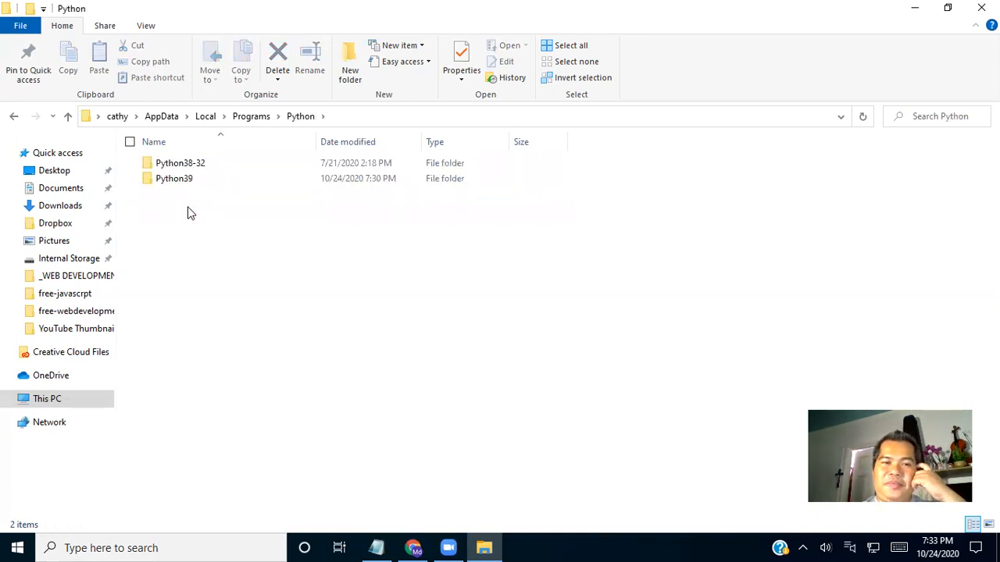
{"action": "mouse_move", "coordinate": [186, 184]}
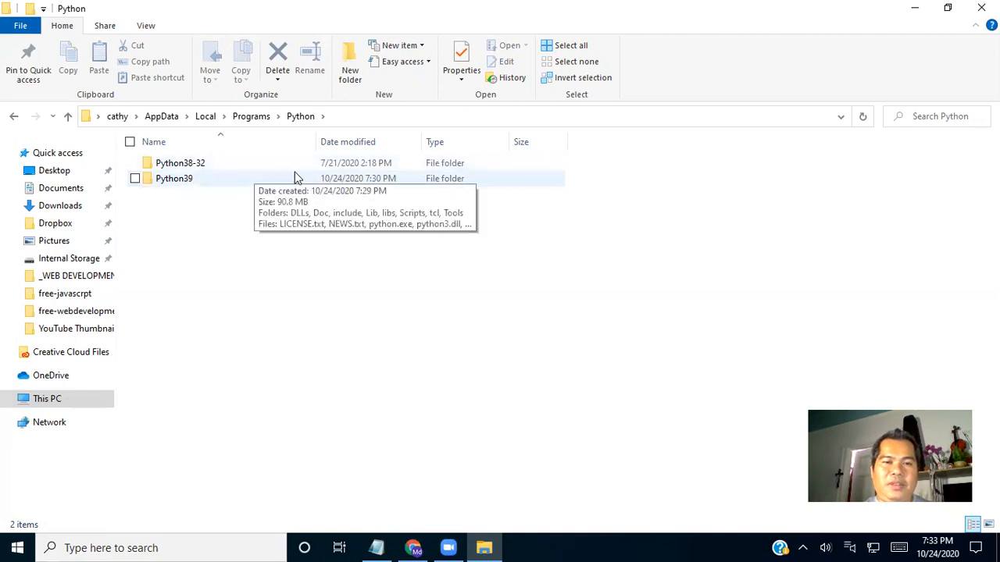
{"action": "left_click", "coordinate": [136, 164]}
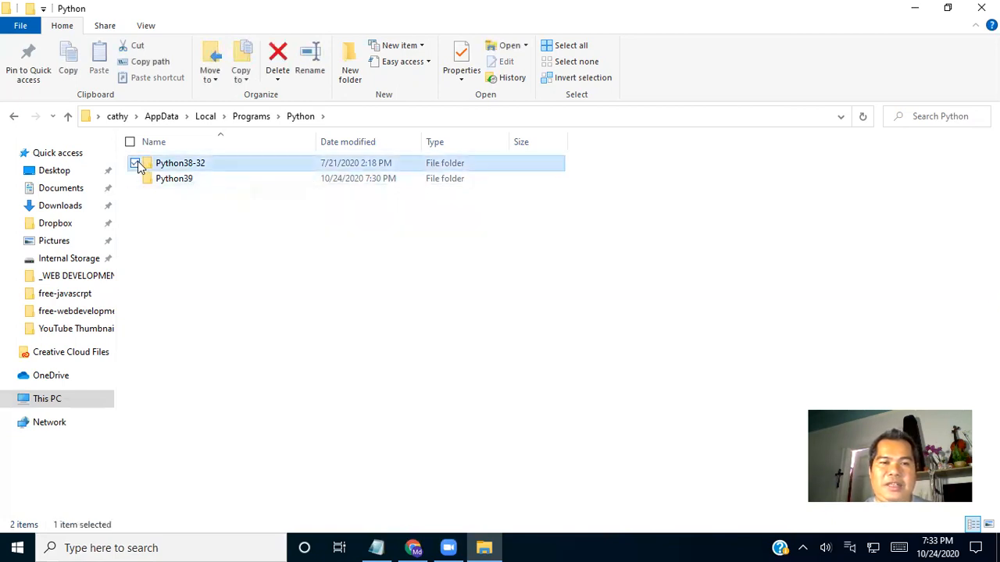
{"action": "right_click", "coordinate": [305, 166]}
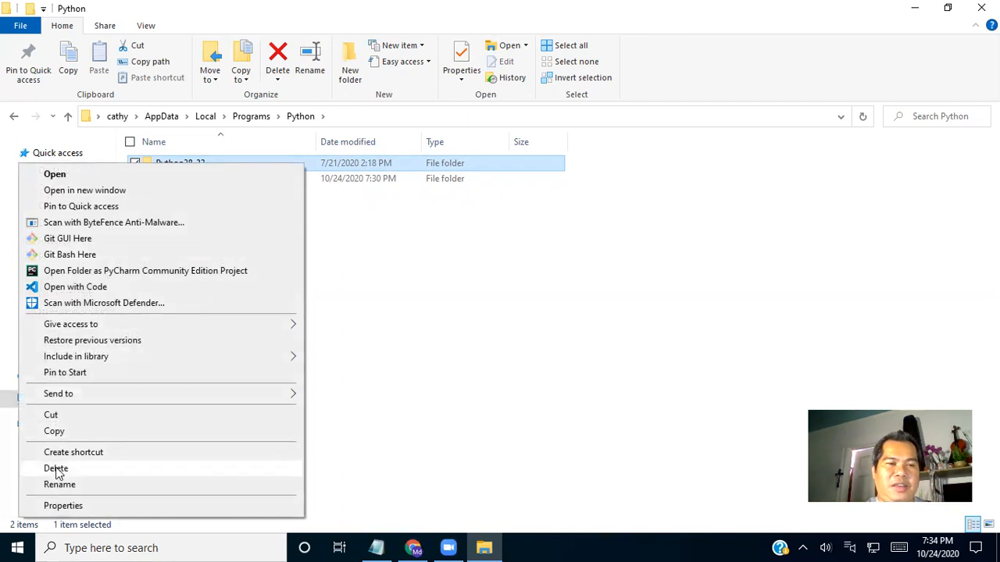
{"action": "left_click", "coordinate": [426, 317]}
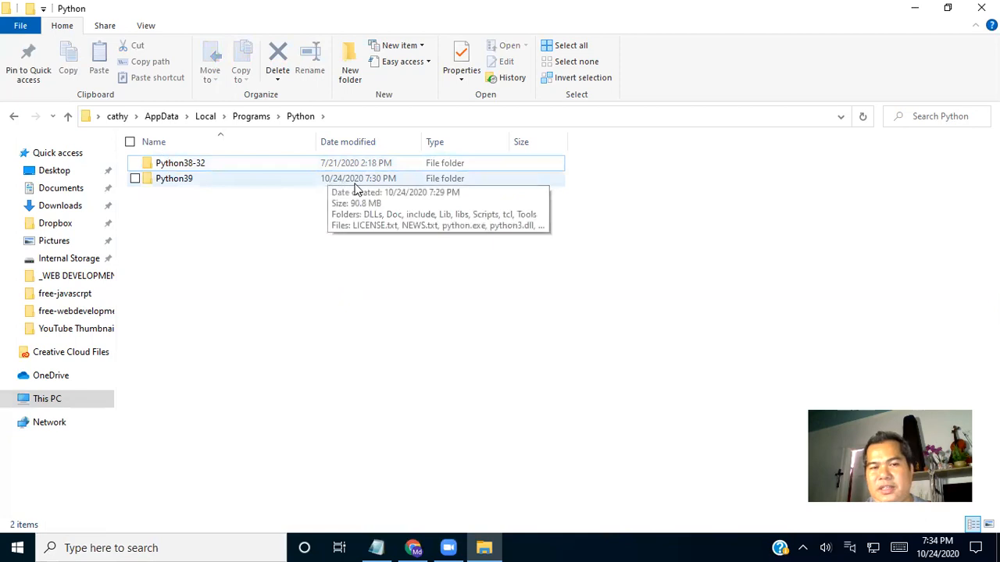
Open the Python39 folder and copy its full folder path.
{"action": "double_click", "coordinate": [251, 184]}
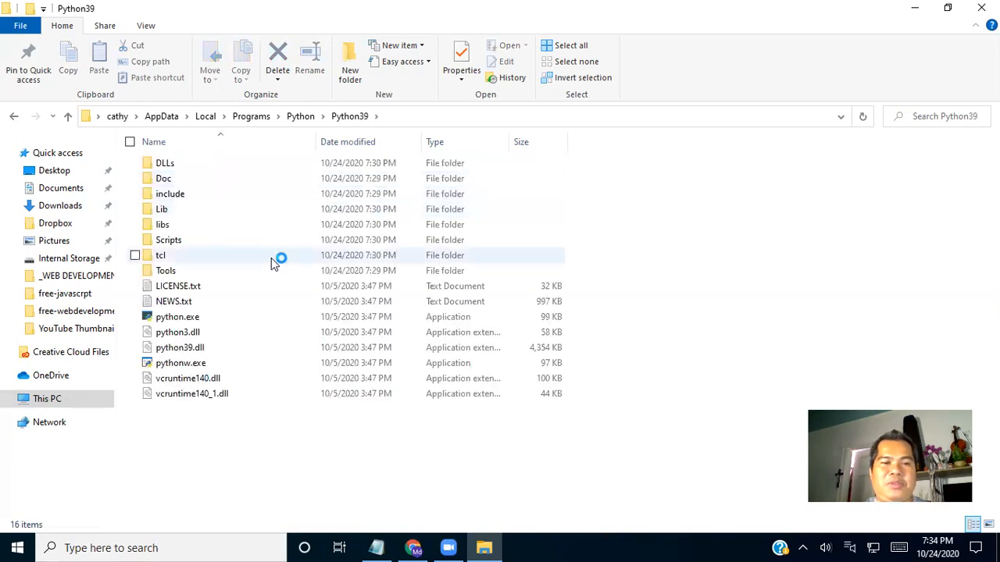
{"action": "left_click", "coordinate": [422, 115]}
{"action": "key", "text": "ctrl+c"}
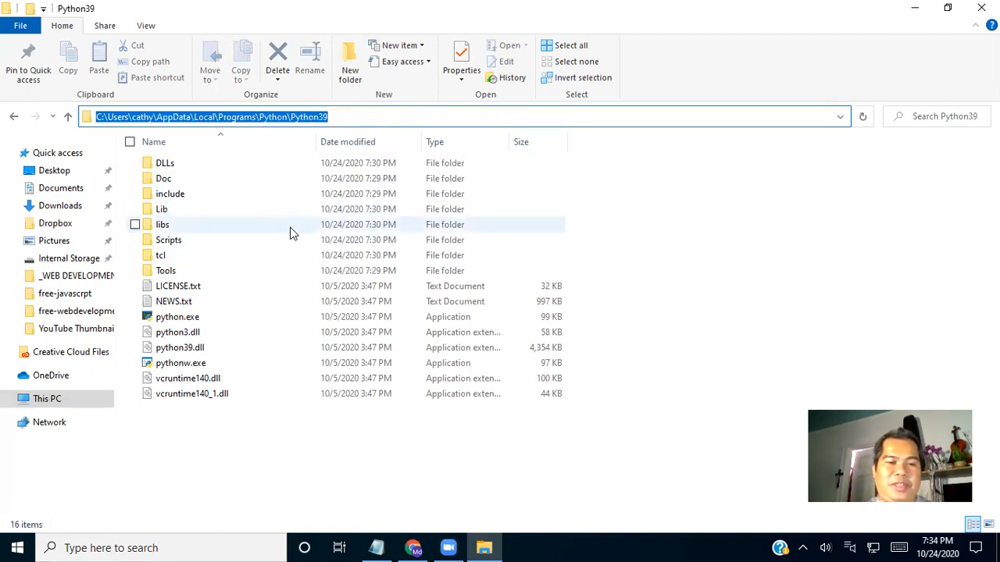
Search Windows for "env", open the system environment variables settings and display the Environment Variables list.
{"action": "left_click", "coordinate": [196, 546]}
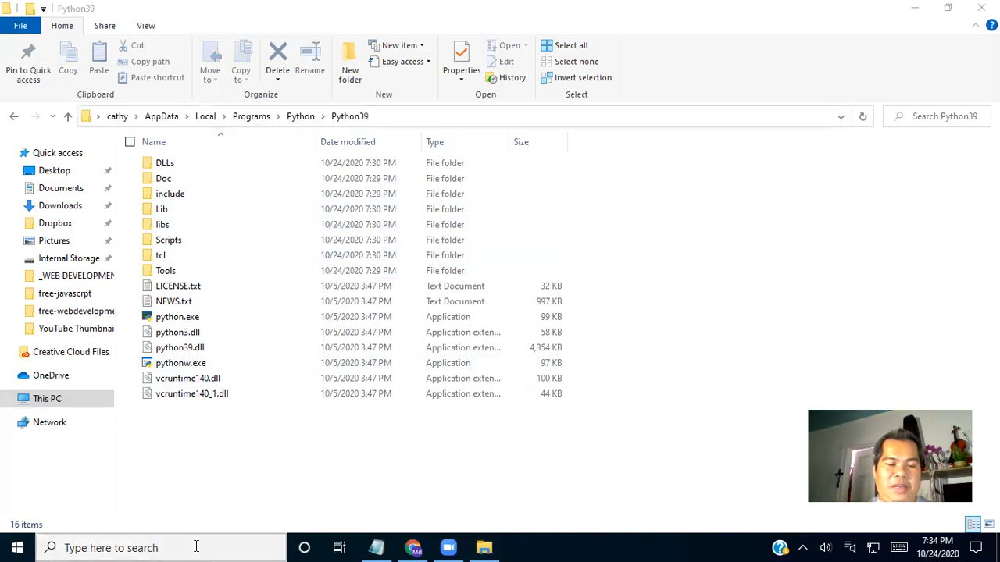
{"action": "type", "text": "env"}
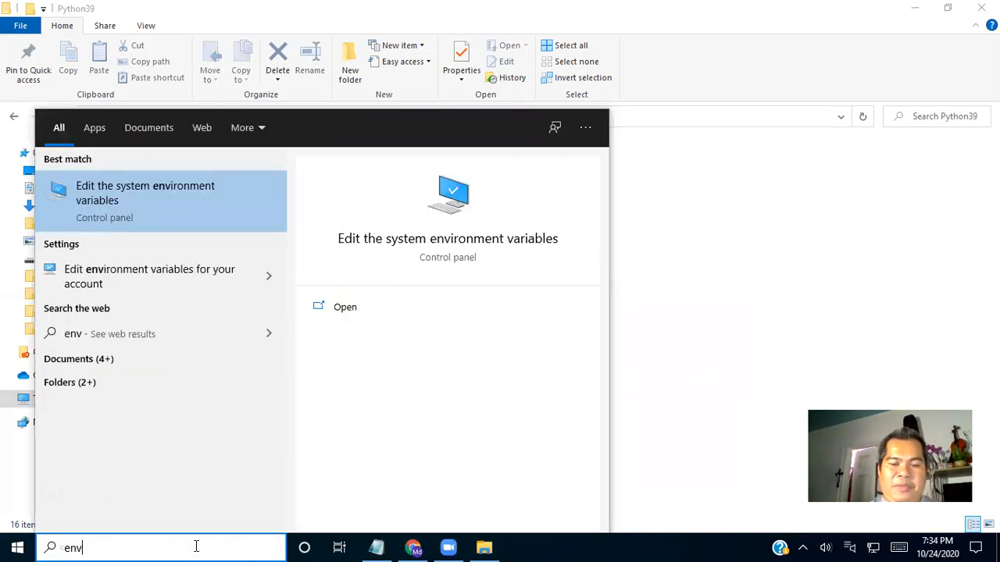
{"action": "key", "text": "Return"}
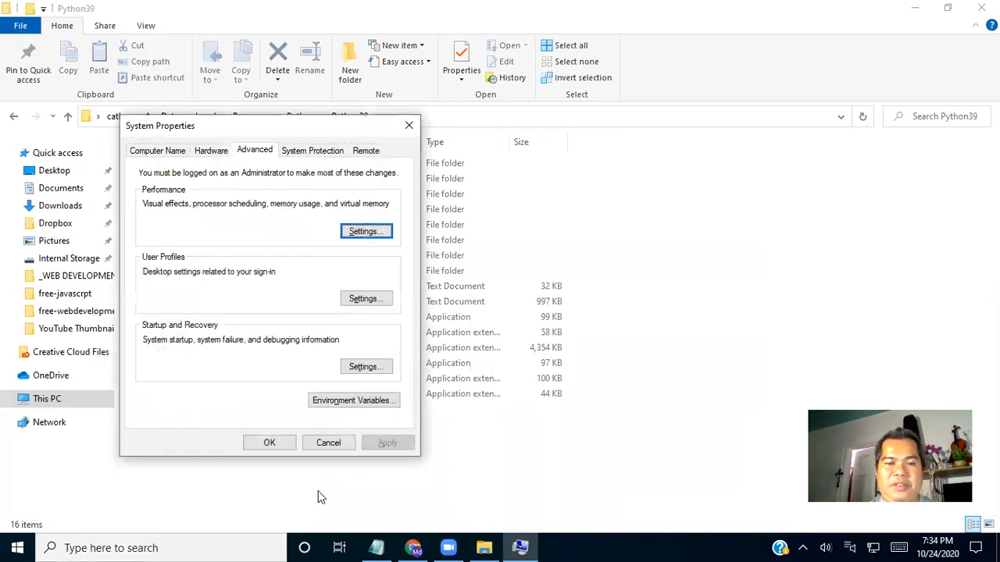
{"action": "left_click", "coordinate": [336, 405]}
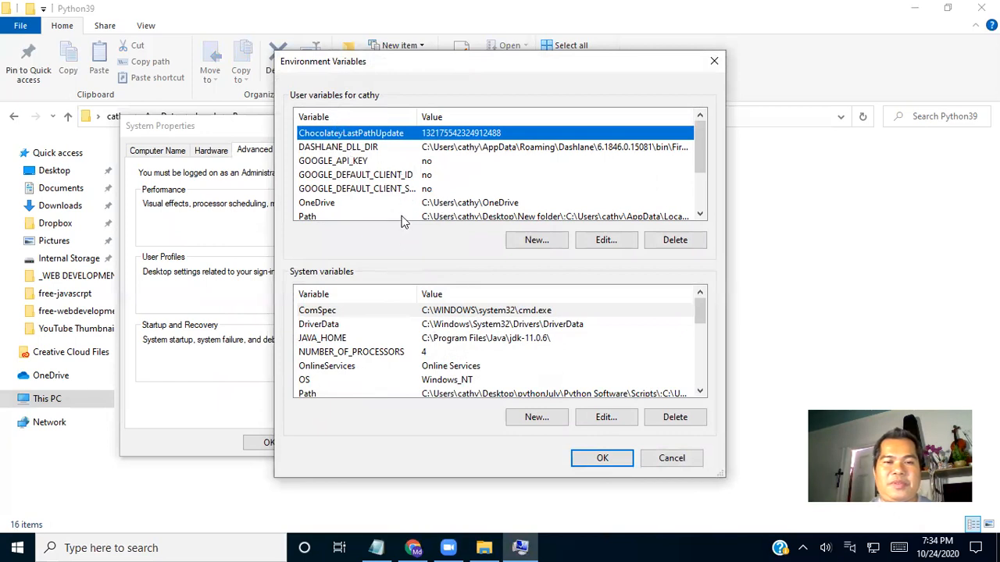
Add the copied AppData\Local\Programs\Python\Python39 folder path as a new entry in the system Path variable.
{"action": "scroll", "coordinate": [462, 353], "scroll_direction": "down", "scroll_amount": 2}
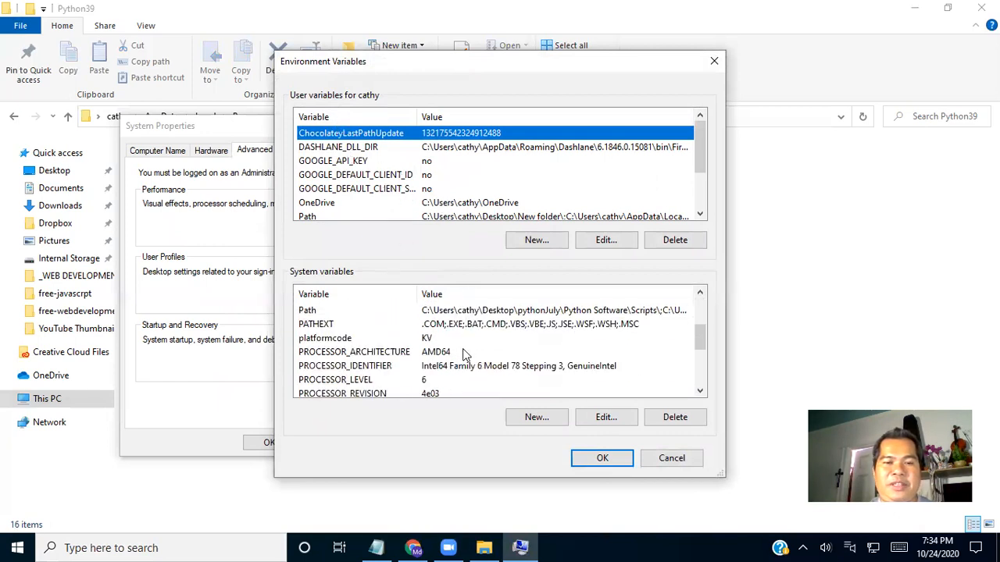
{"action": "scroll", "coordinate": [462, 353], "scroll_direction": "up", "scroll_amount": 2}
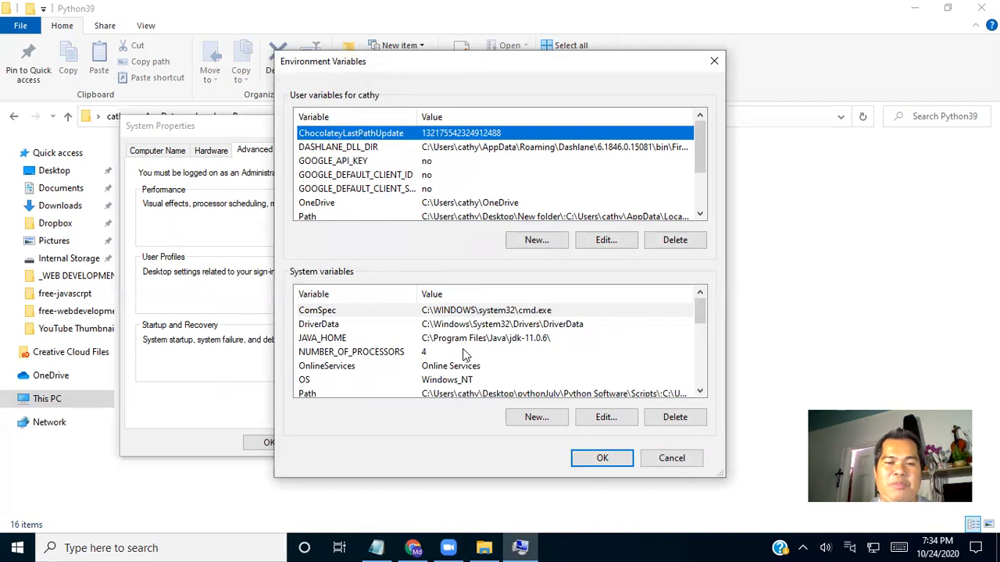
{"action": "scroll", "coordinate": [463, 353], "scroll_direction": "down", "scroll_amount": 1}
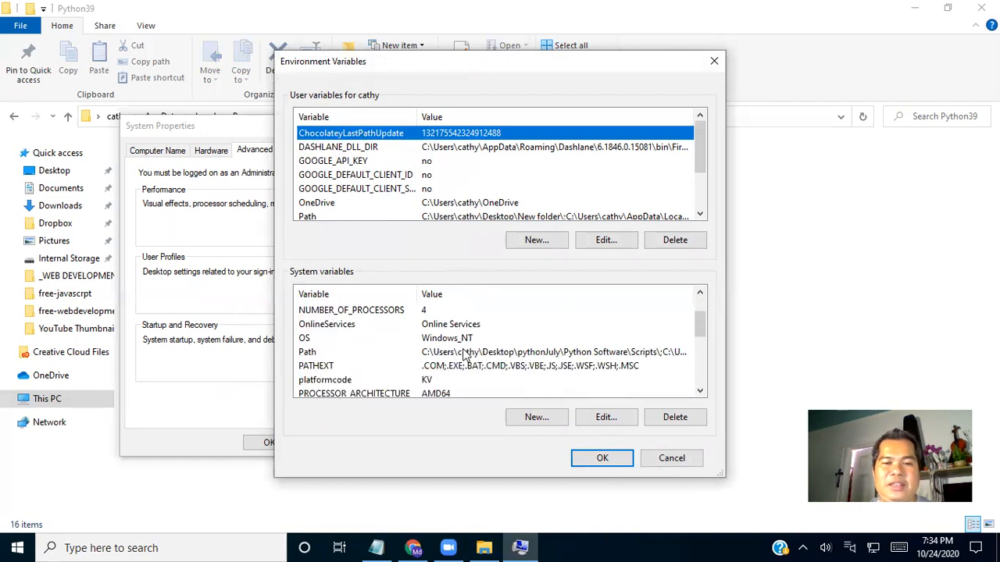
{"action": "double_click", "coordinate": [463, 353]}
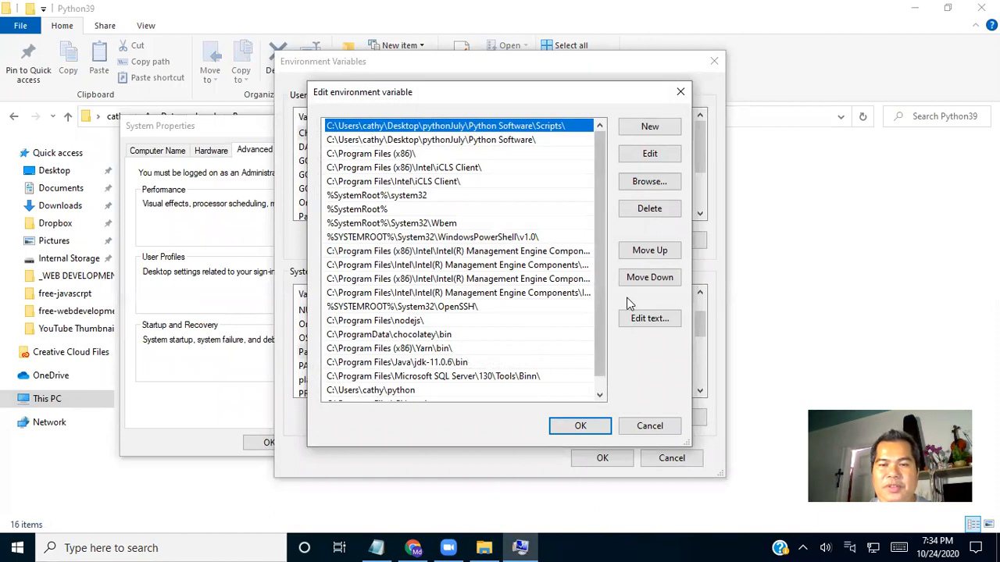
{"action": "left_click", "coordinate": [652, 128]}
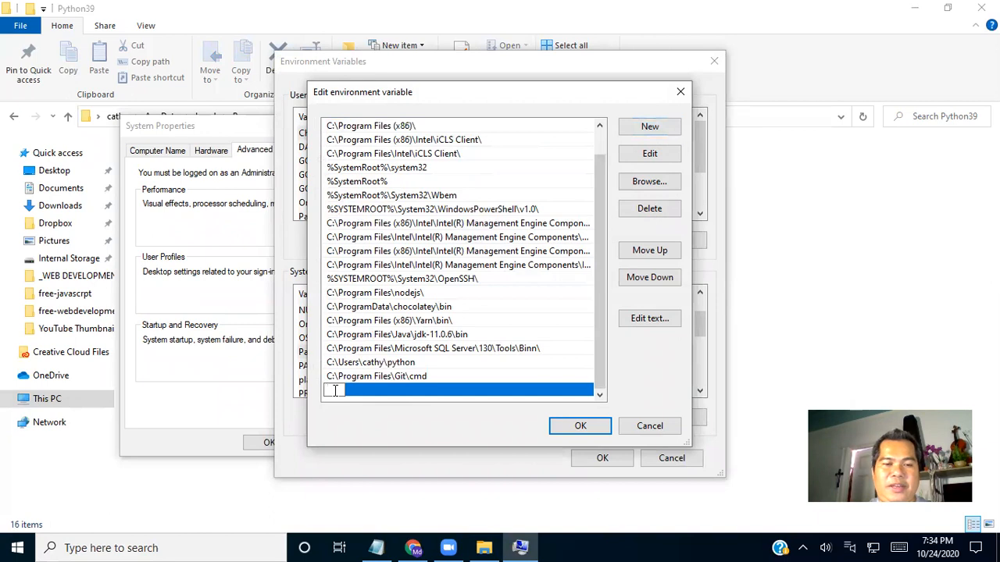
{"action": "key", "text": "ctrl+v"}
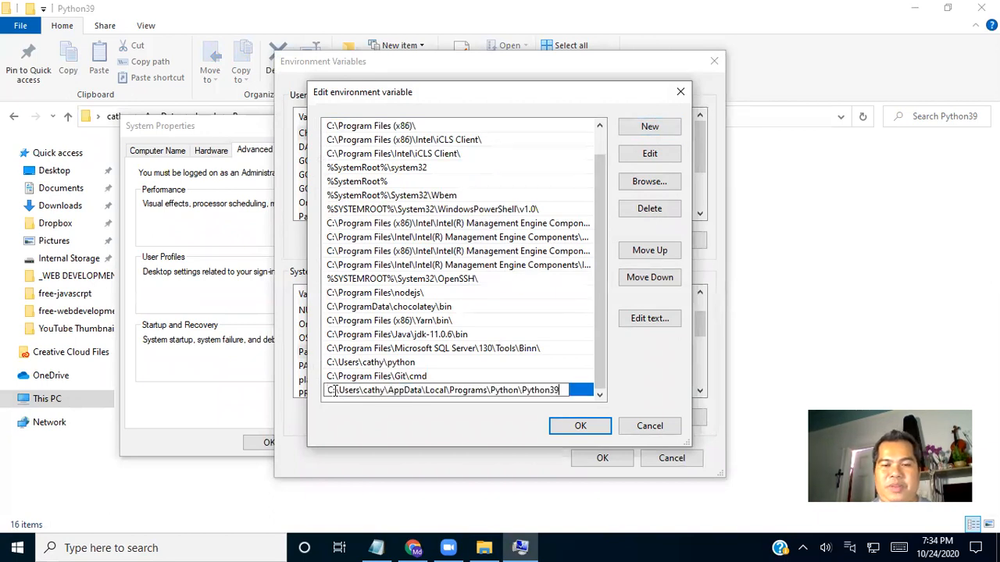
{"action": "key", "text": "Return"}
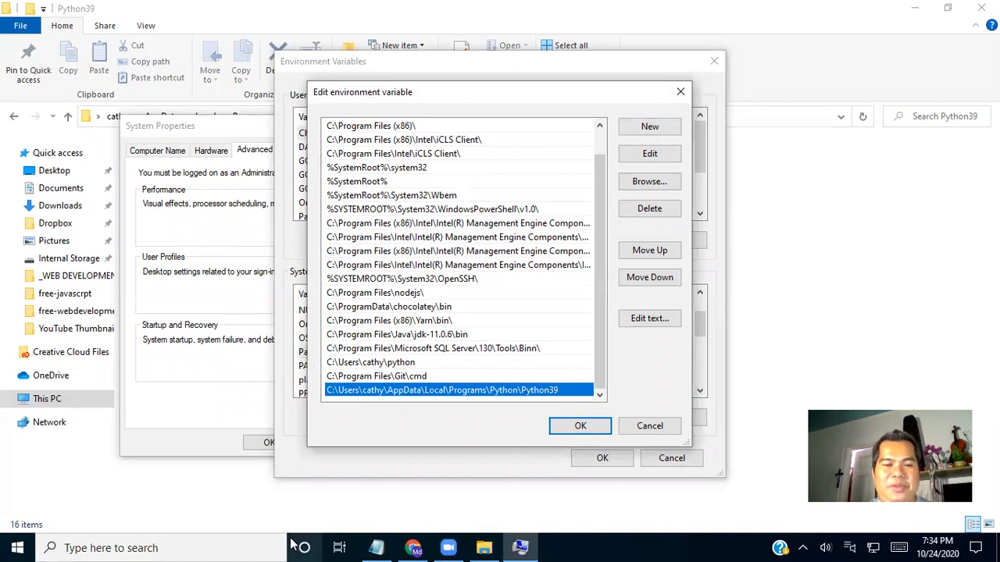
Open the Scripts folder inside Python39 and copy its full folder path.
{"action": "left_click", "coordinate": [186, 491]}
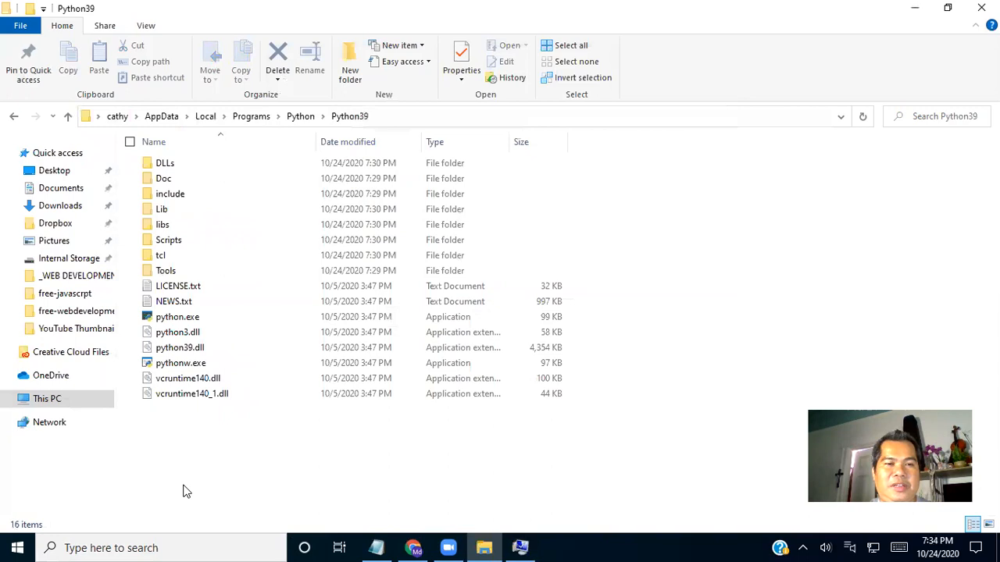
{"action": "double_click", "coordinate": [168, 243]}
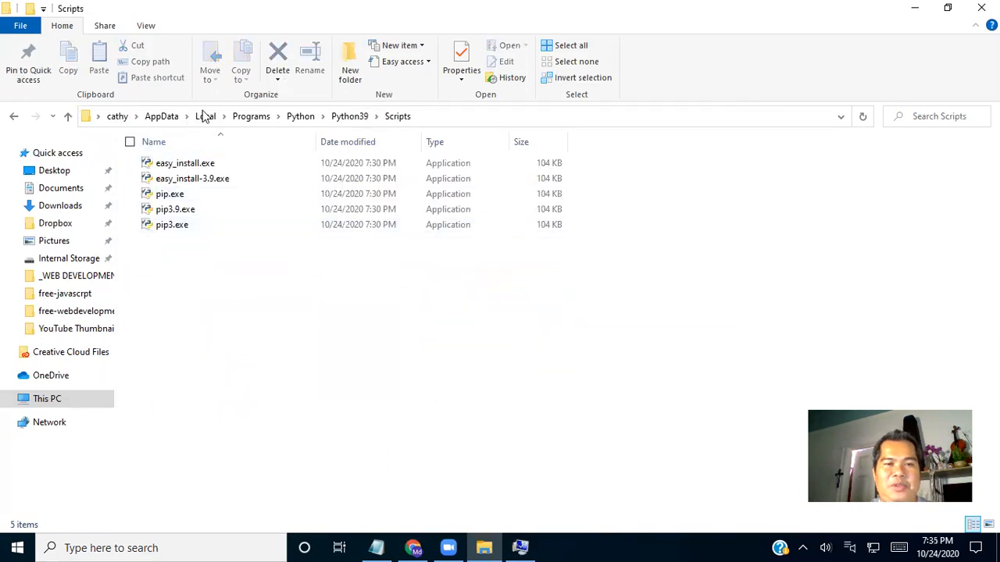
{"action": "left_click", "coordinate": [453, 117]}
{"action": "key", "text": "ctrl+c"}
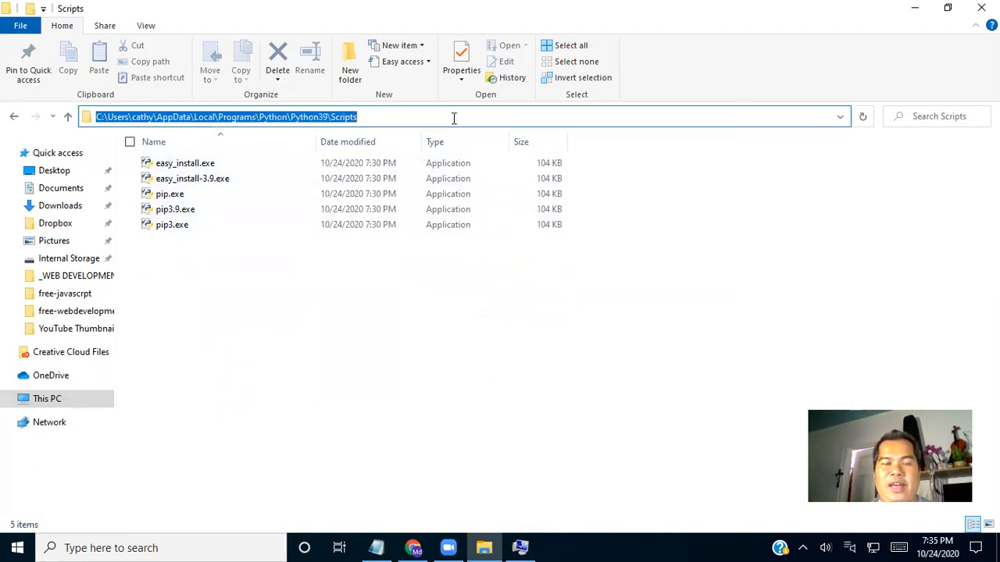
Add the copied Python39\Scripts folder path as a new system Path entry and save the changes through all open settings dialogs.
{"action": "left_click", "coordinate": [519, 548]}
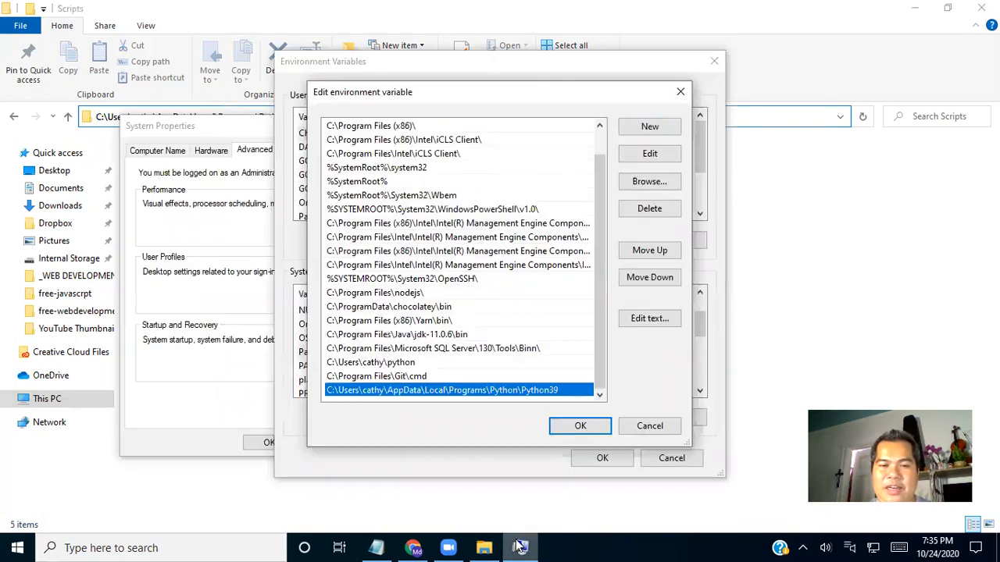
{"action": "left_click", "coordinate": [653, 125]}
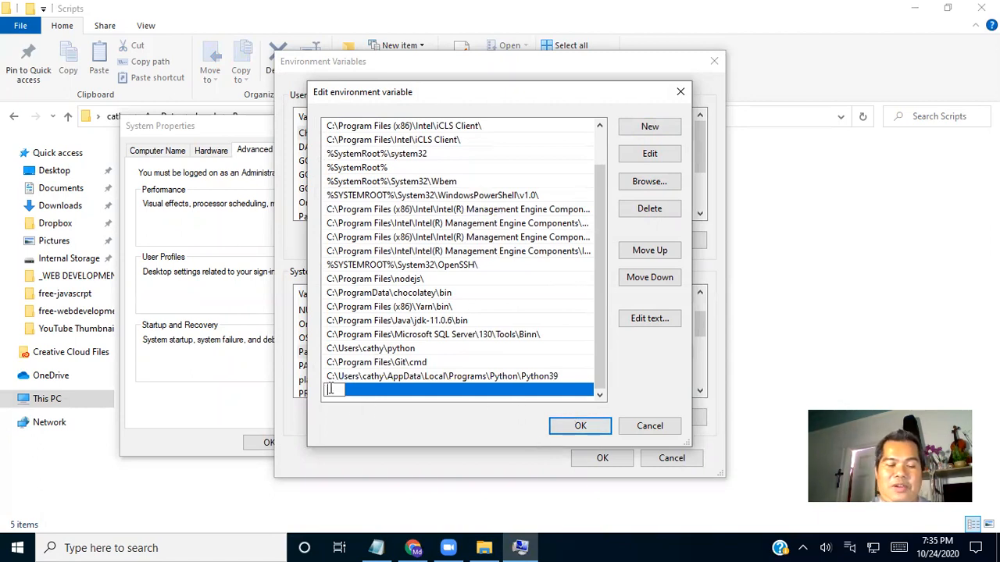
{"action": "key", "text": "ctrl+v"}
{"action": "key", "text": "Return"}
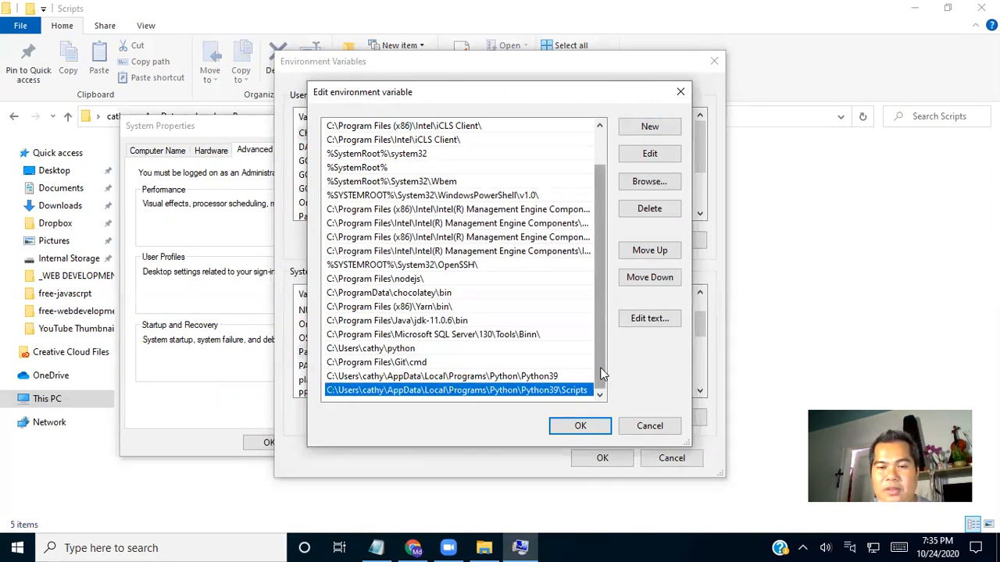
{"action": "left_click", "coordinate": [577, 428]}
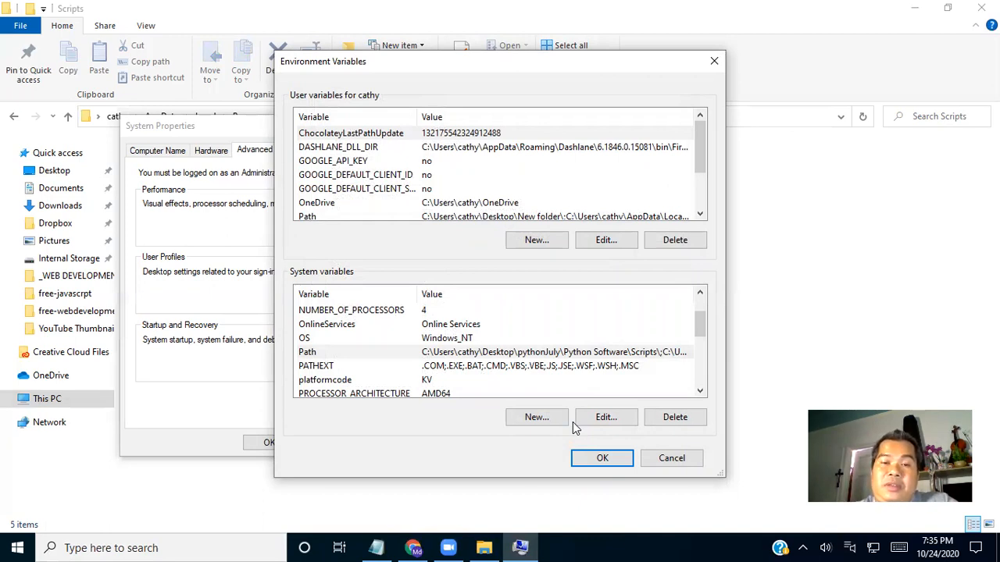
{"action": "left_click", "coordinate": [603, 459]}
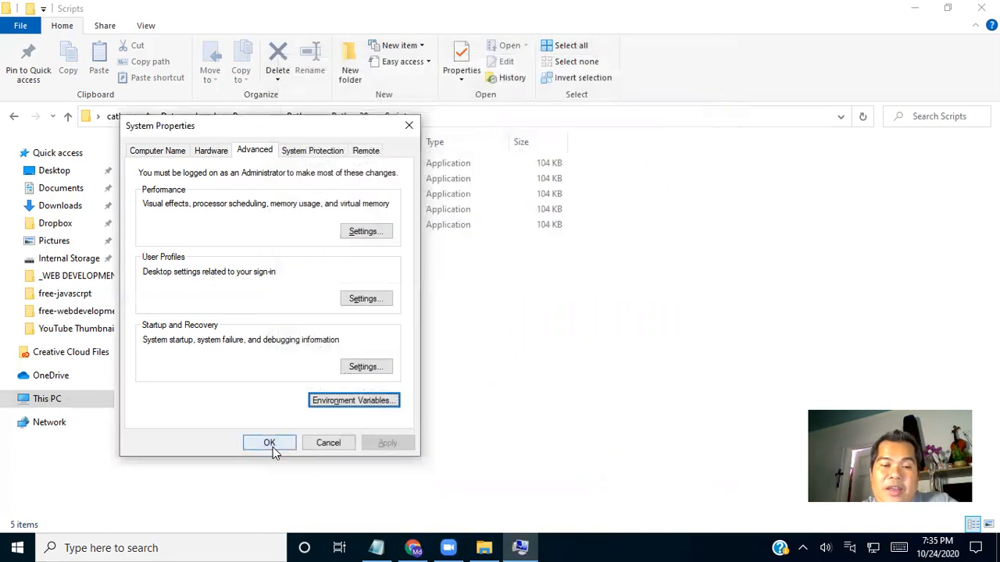
{"action": "left_click", "coordinate": [270, 444]}
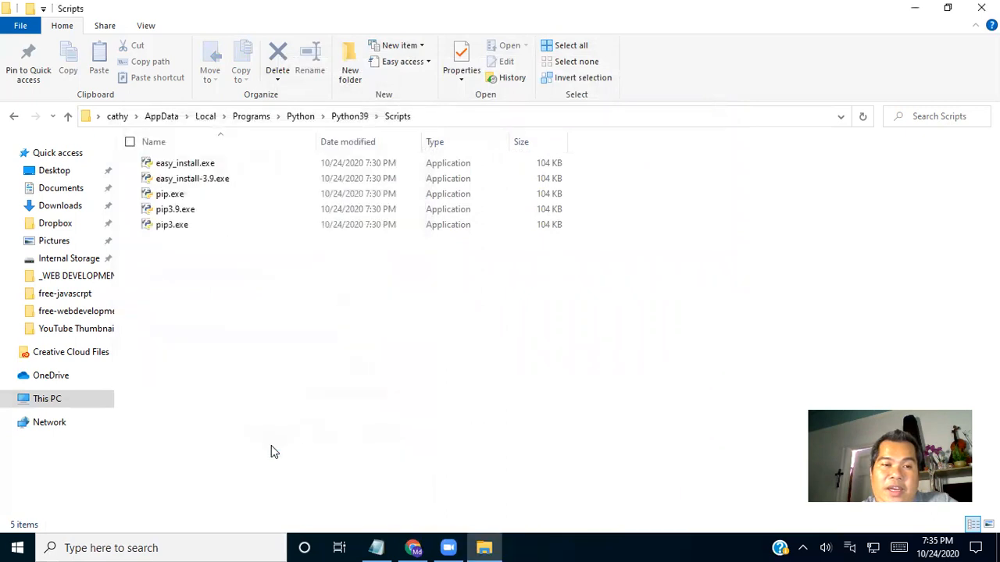
Check the Python version in a new Command Prompt with "python --version", and close the prompt and the Scripts folder window.
{"action": "left_click", "coordinate": [185, 546]}
{"action": "type", "text": "cmd"}
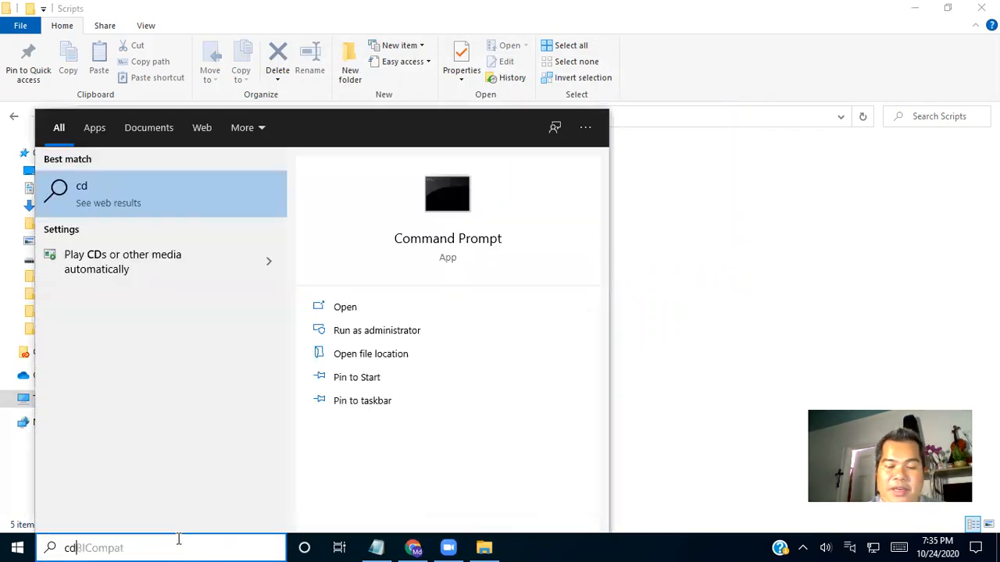
{"action": "key", "text": "Return"}
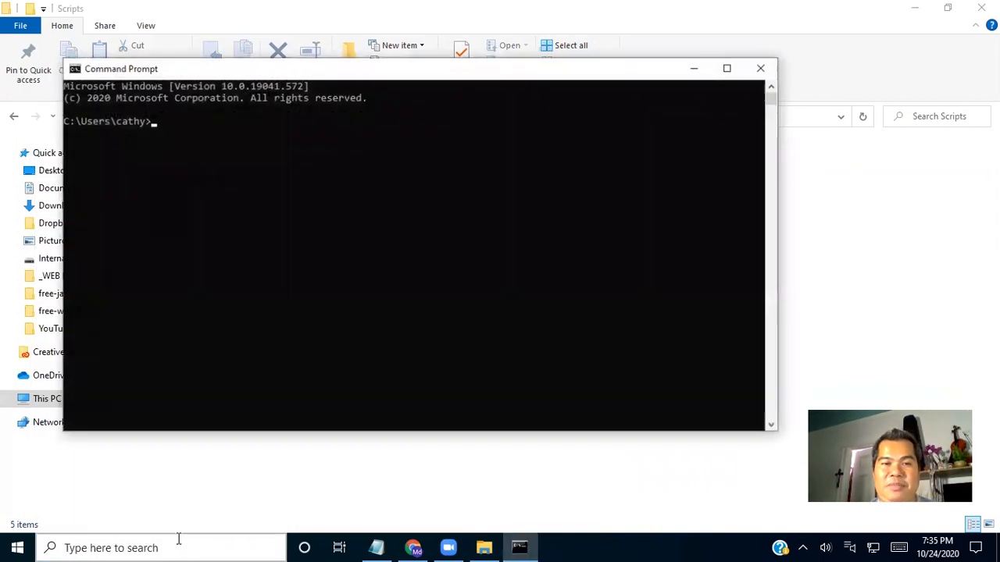
{"action": "type", "text": "python"}
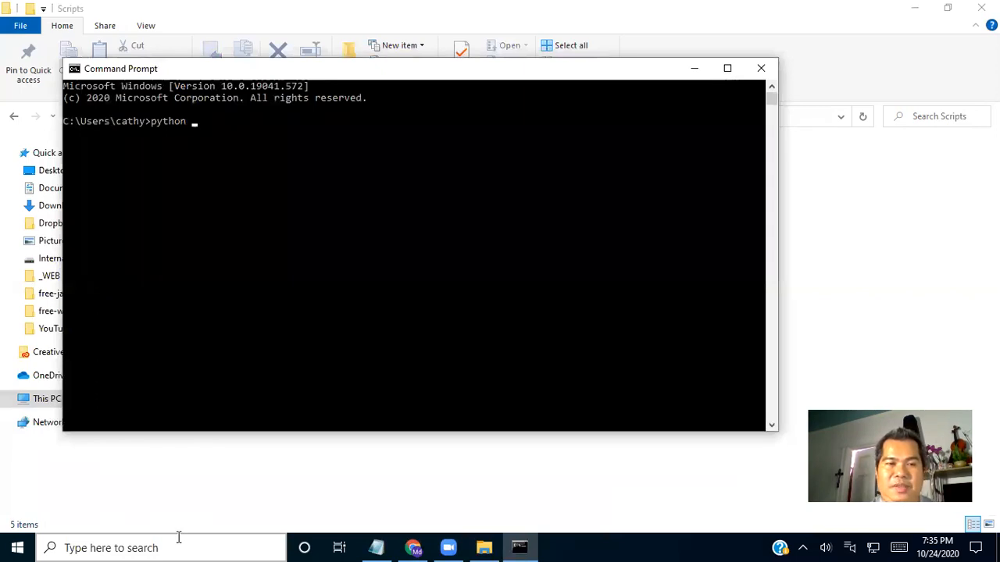
{"action": "type", "text": "--version"}
{"action": "key", "text": "Return"}
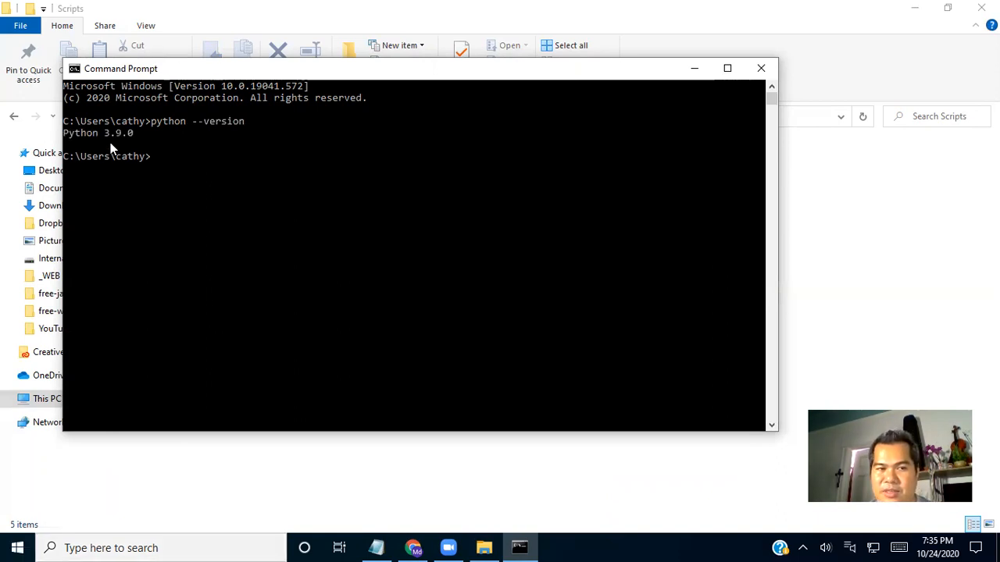
{"action": "left_click", "coordinate": [772, 75]}
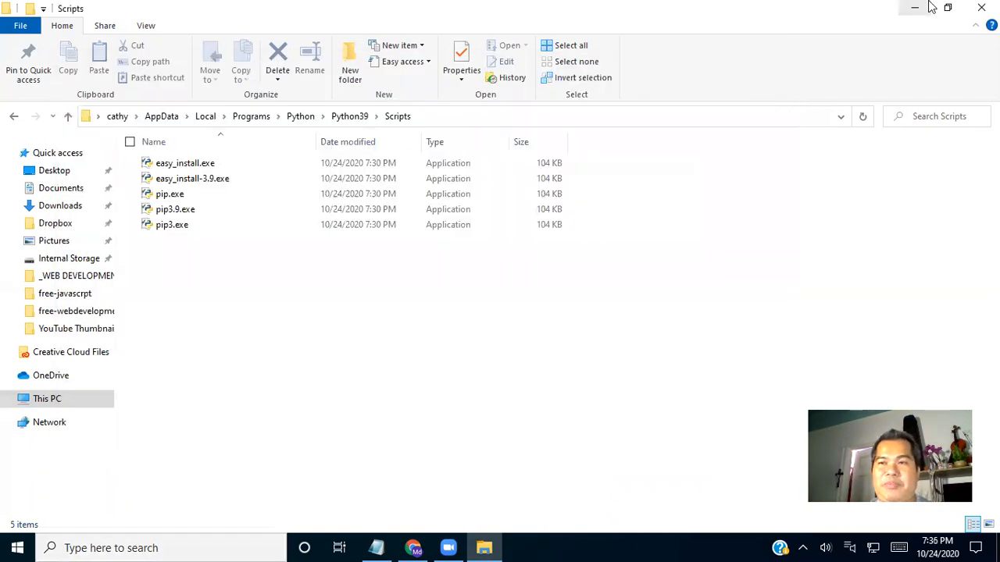
{"action": "left_click", "coordinate": [981, 7]}
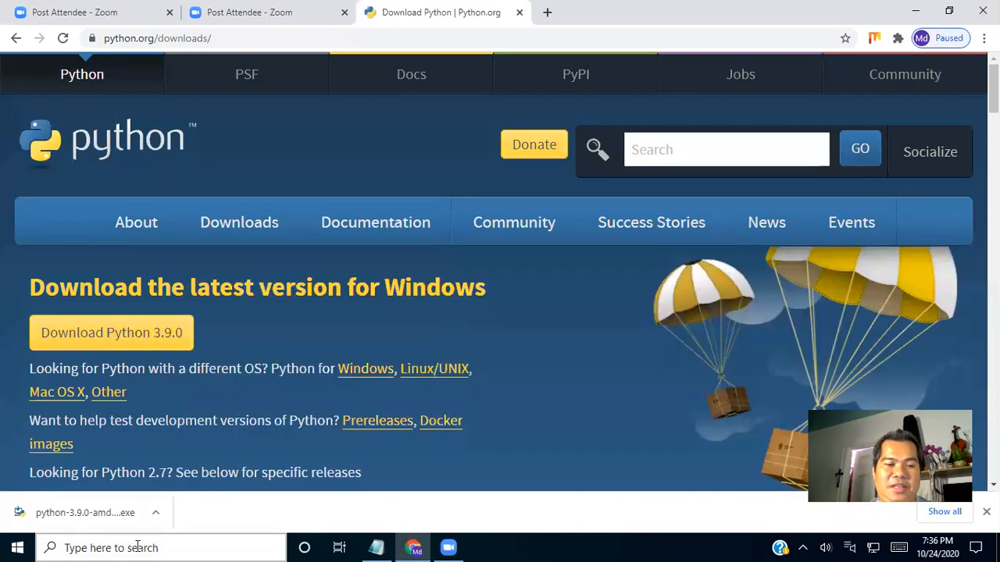
Search Windows for "idle" and launch IDLE (Python 3.9 64-bit).
{"action": "left_click", "coordinate": [136, 548]}
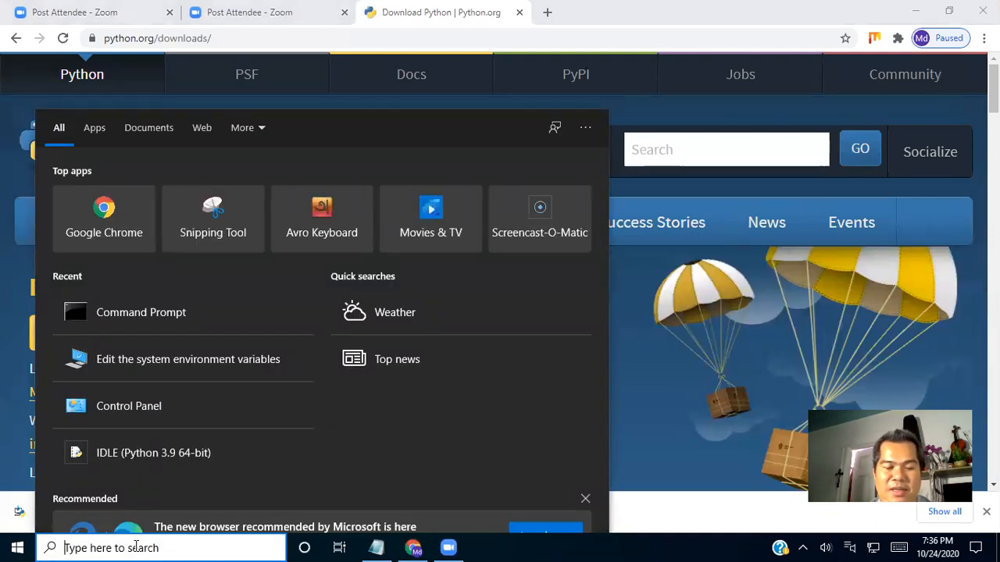
{"action": "type", "text": "idle"}
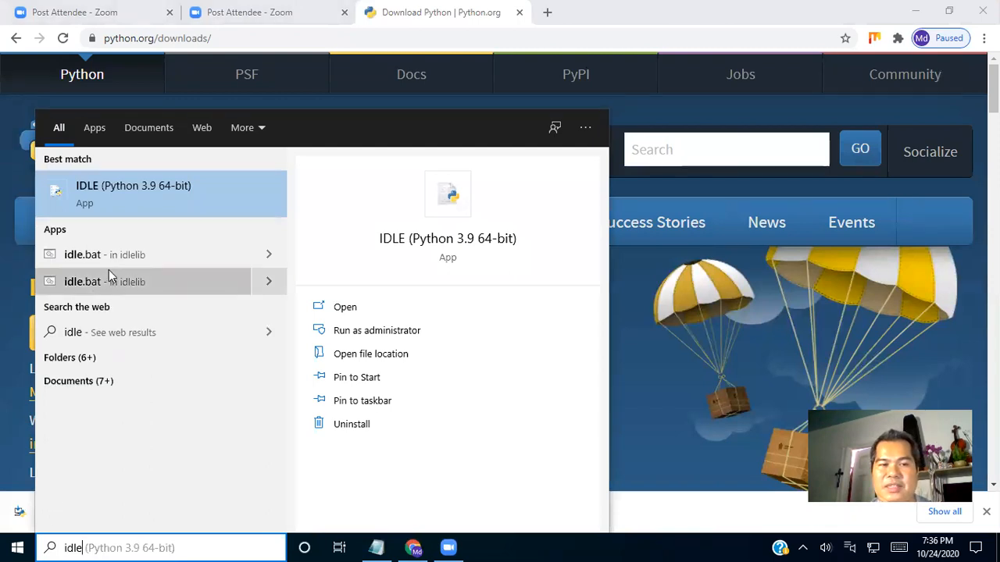
{"action": "left_click", "coordinate": [125, 196]}
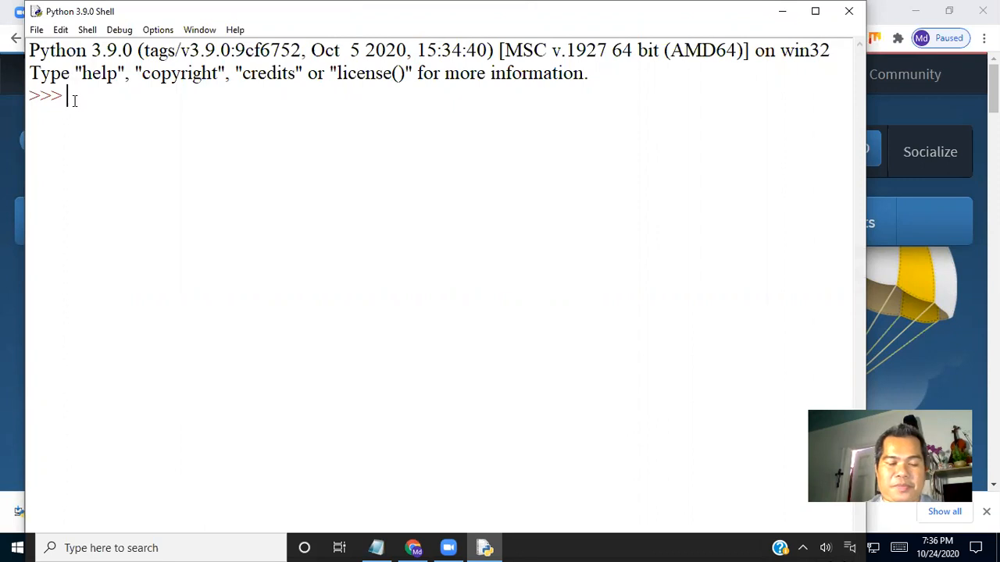
{"action": "type", "text": "message"}
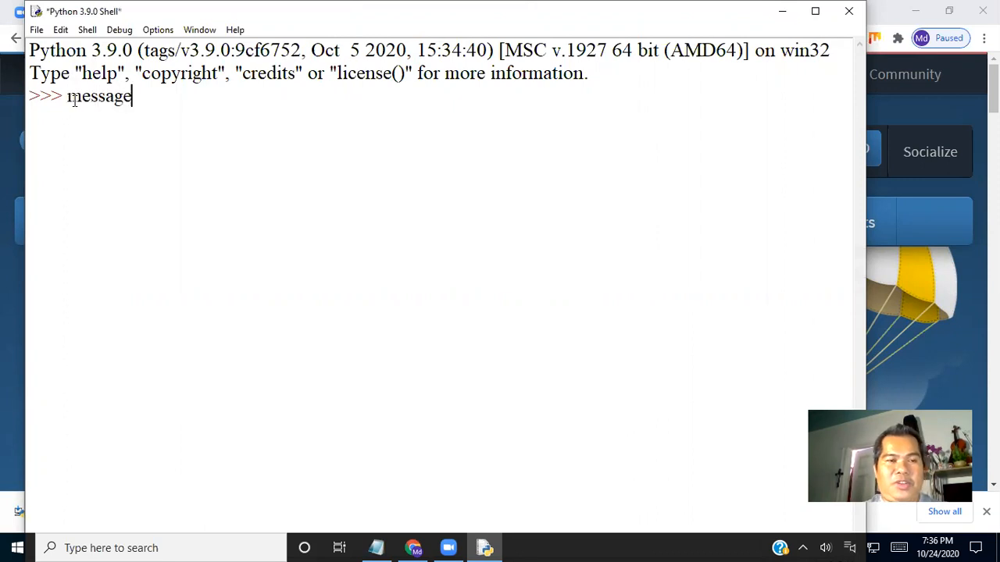
{"action": "key", "text": "BackSpace"}
{"action": "key", "text": "BackSpace"}
{"action": "key", "text": "BackSpace"}
{"action": "key", "text": "BackSpace"}
{"action": "key", "text": "BackSpace"}
{"action": "key", "text": "BackSpace"}
{"action": "key", "text": "BackSpace"}
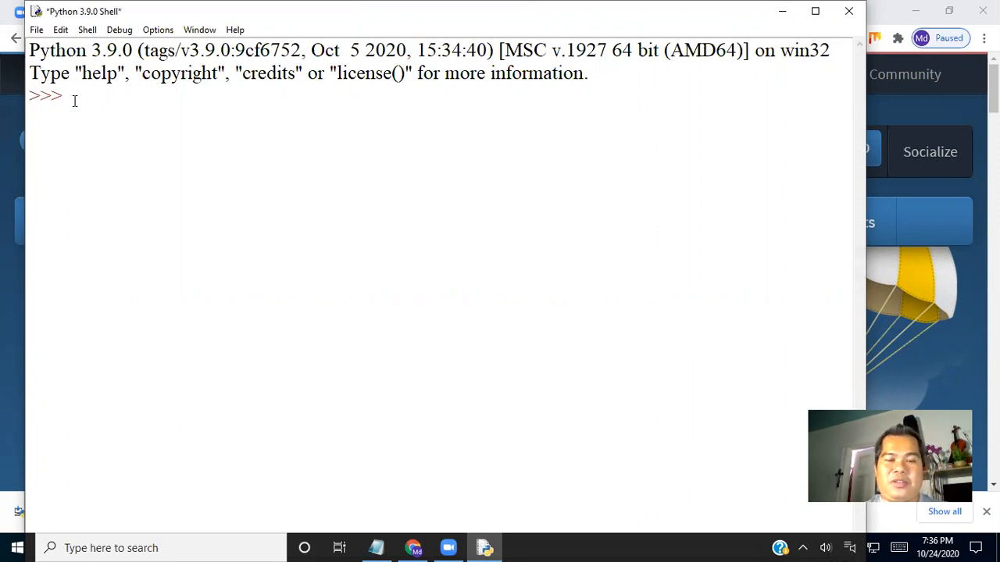
Run print("Bangladesh") in the Python shell.
{"action": "type", "text": "print(\"Bab"}
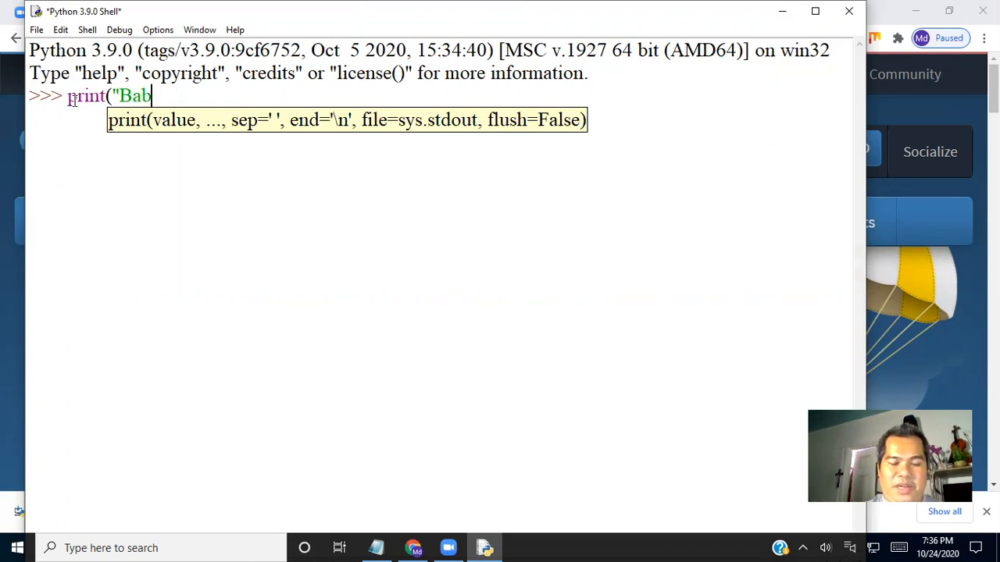
{"action": "key", "text": "BackSpace"}
{"action": "type", "text": "ngladesh"}
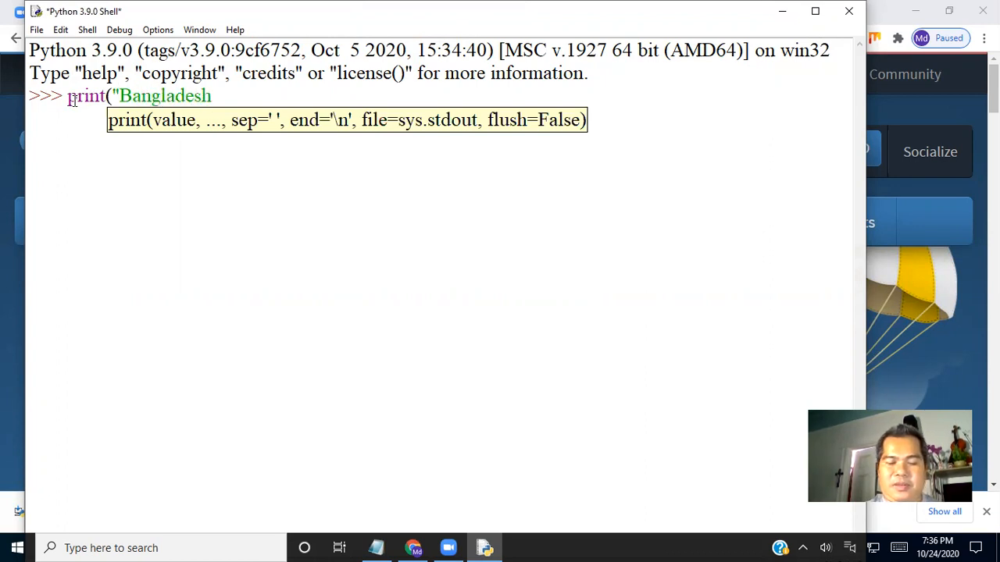
{"action": "type", "text": "\")"}
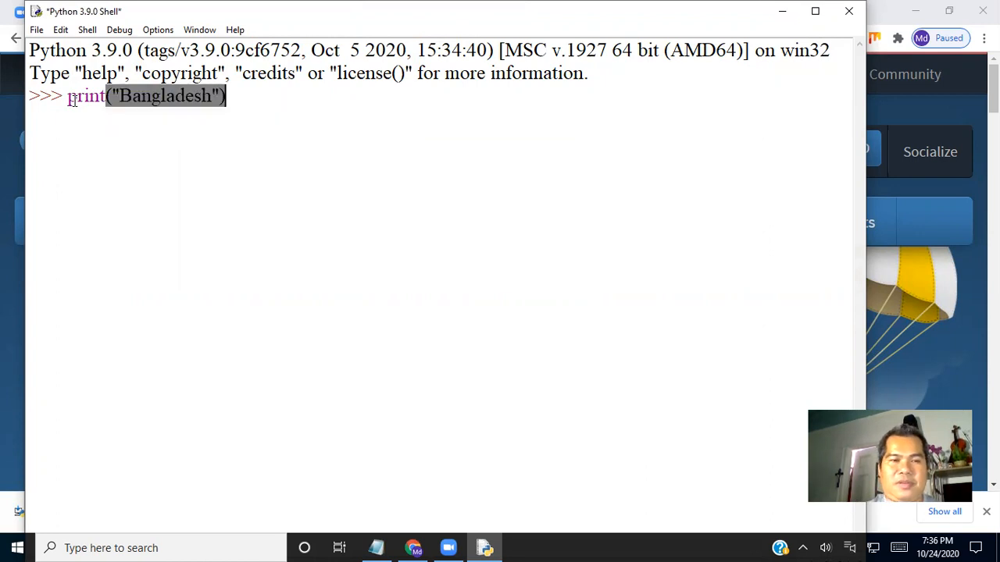
{"action": "key", "text": "Return"}
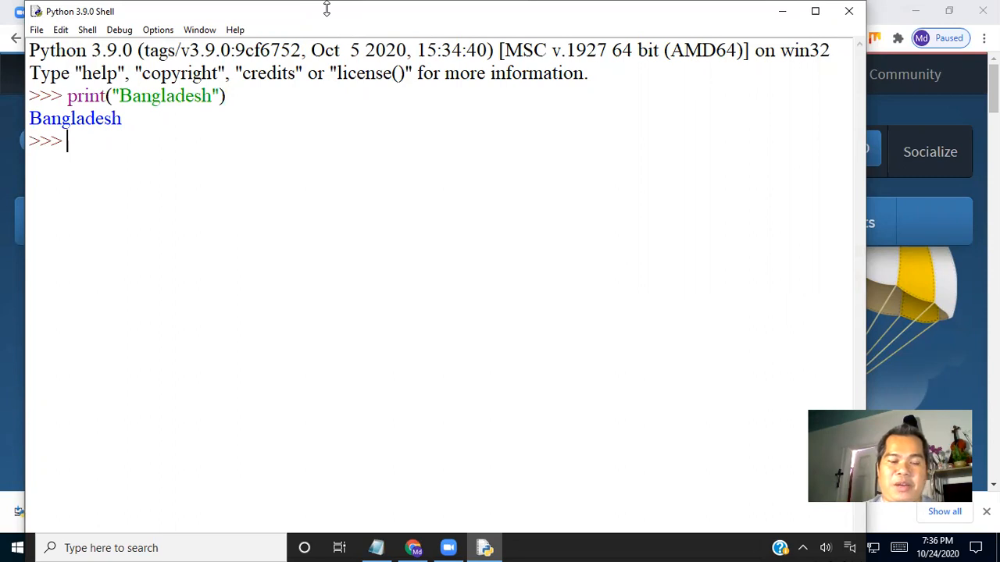
Assign the string "Hello Bangladesh, I love you" to a variable named message.
{"action": "type", "text": "message"}
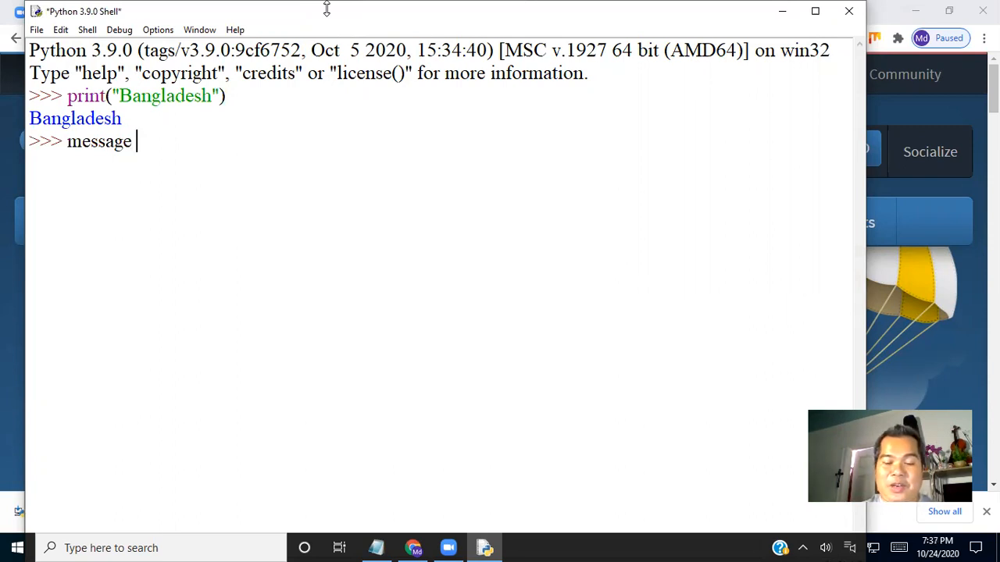
{"action": "type", "text": "= "}
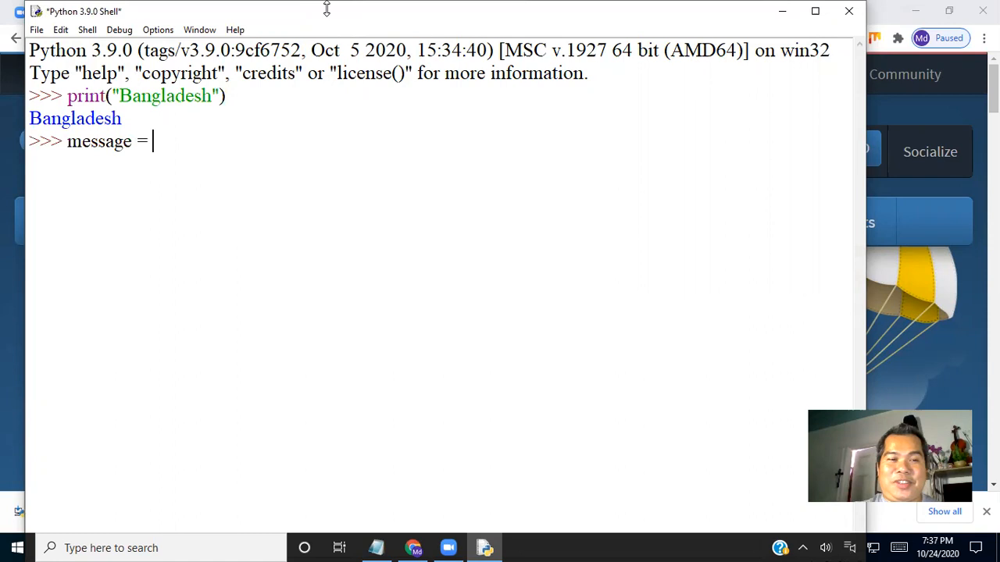
{"action": "type", "text": "\""}
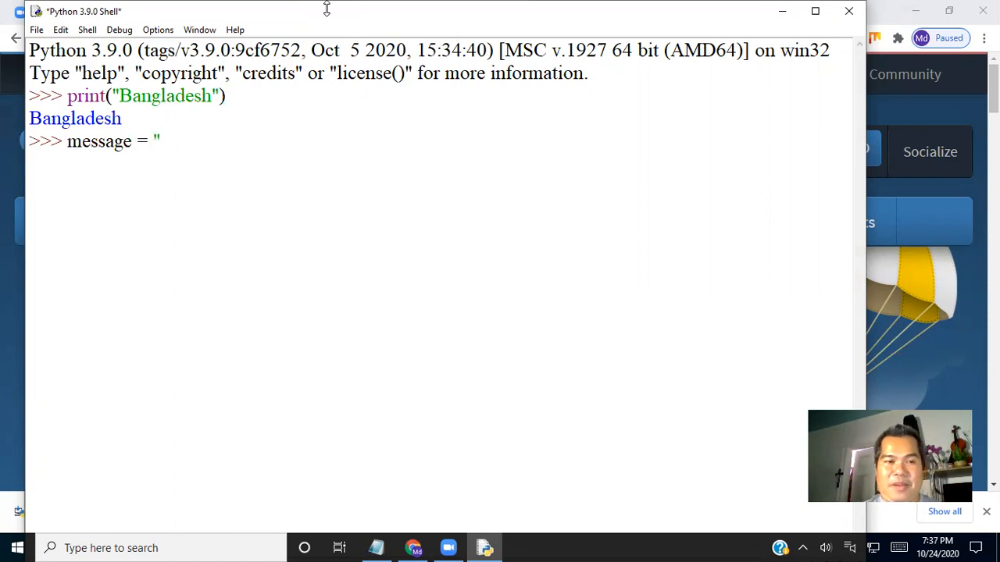
{"action": "type", "text": "Hello "}
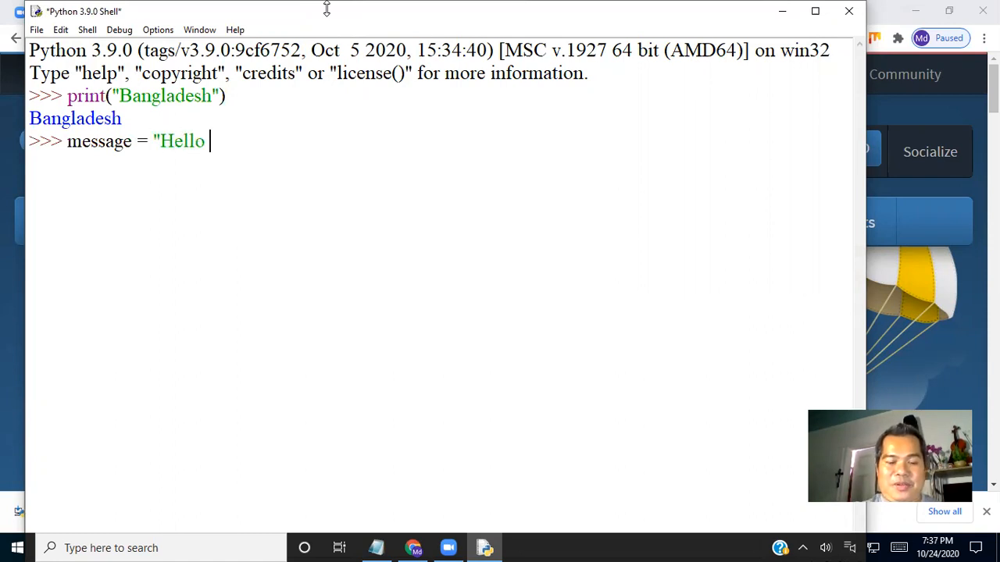
{"action": "type", "text": "Bangla"}
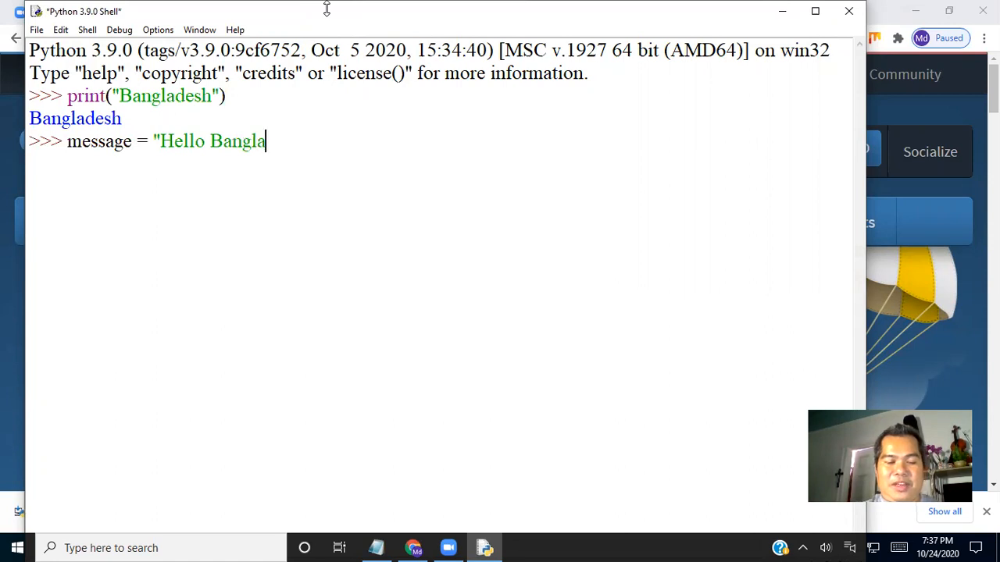
{"action": "type", "text": "desh, "}
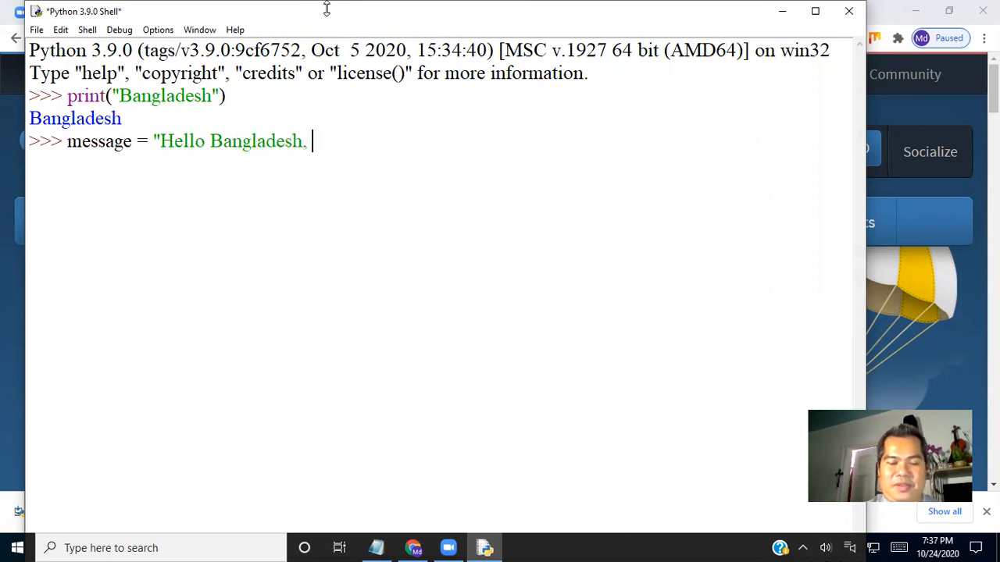
{"action": "type", "text": "I love you"}
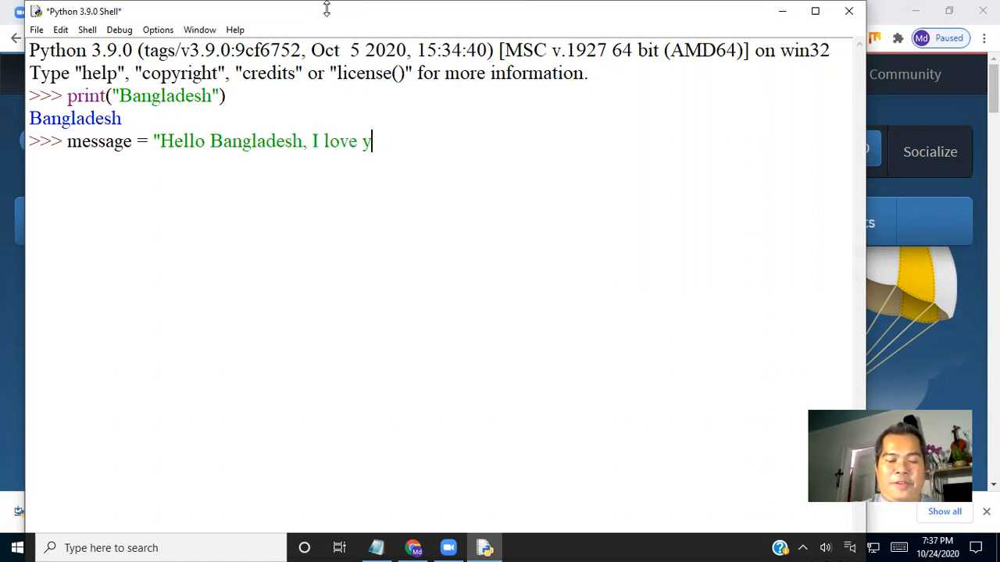
{"action": "type", "text": "\""}
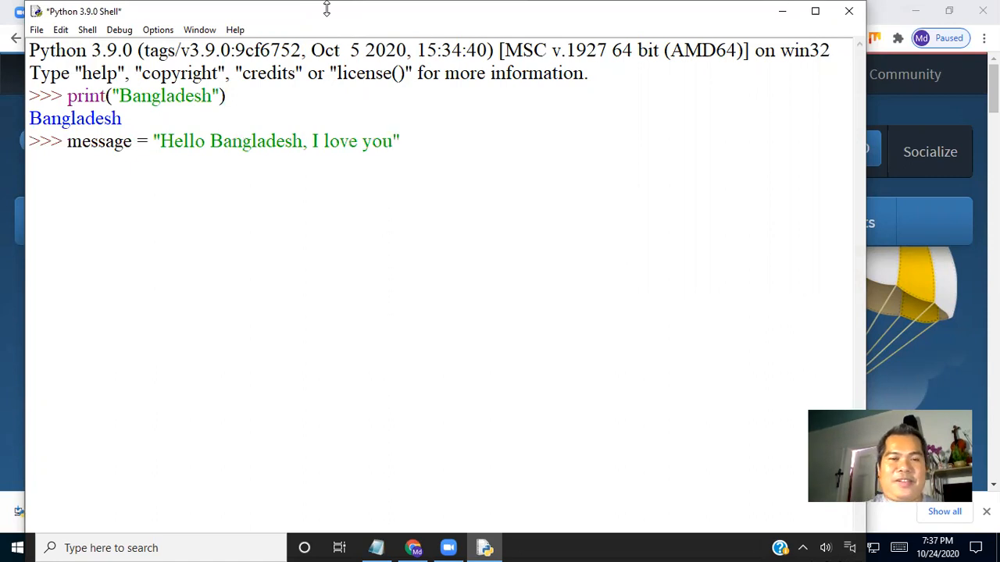
{"action": "key", "text": "Return"}
Run print(message) in the Python shell, copying the variable name from its assignment line into the parentheses.
{"action": "type", "text": "print"}
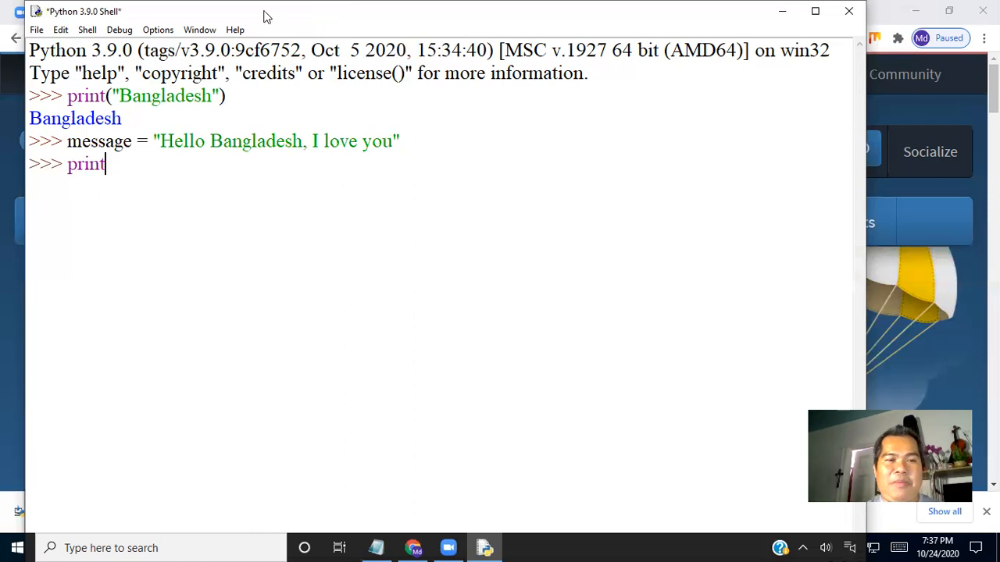
{"action": "type", "text": "("}
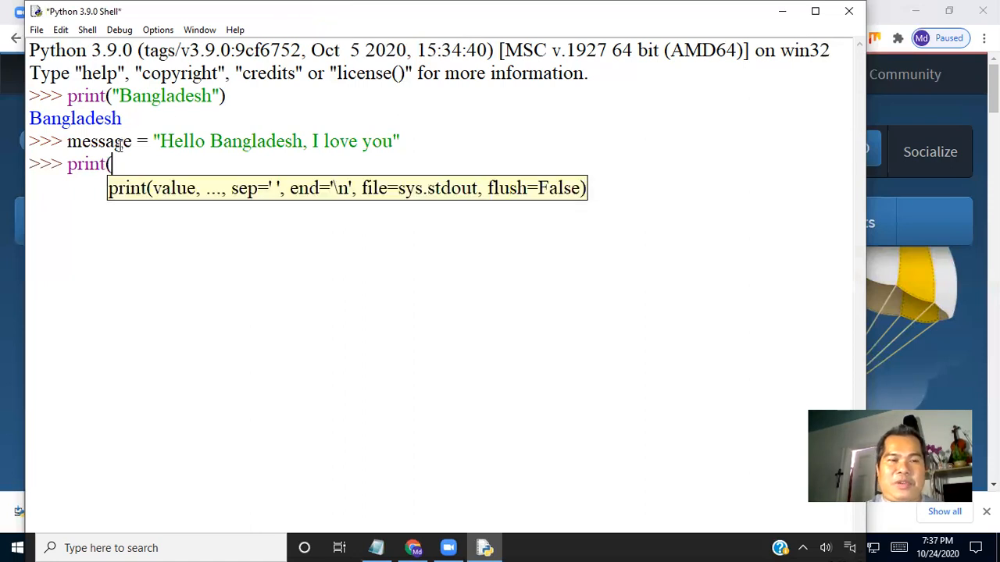
{"action": "type", "text": ")"}
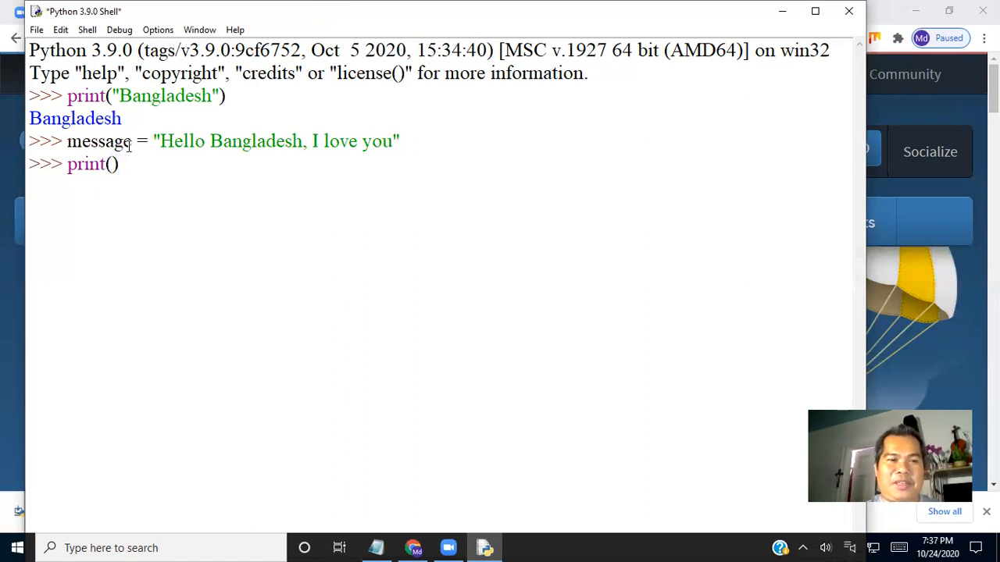
{"action": "left_click", "coordinate": [132, 141]}
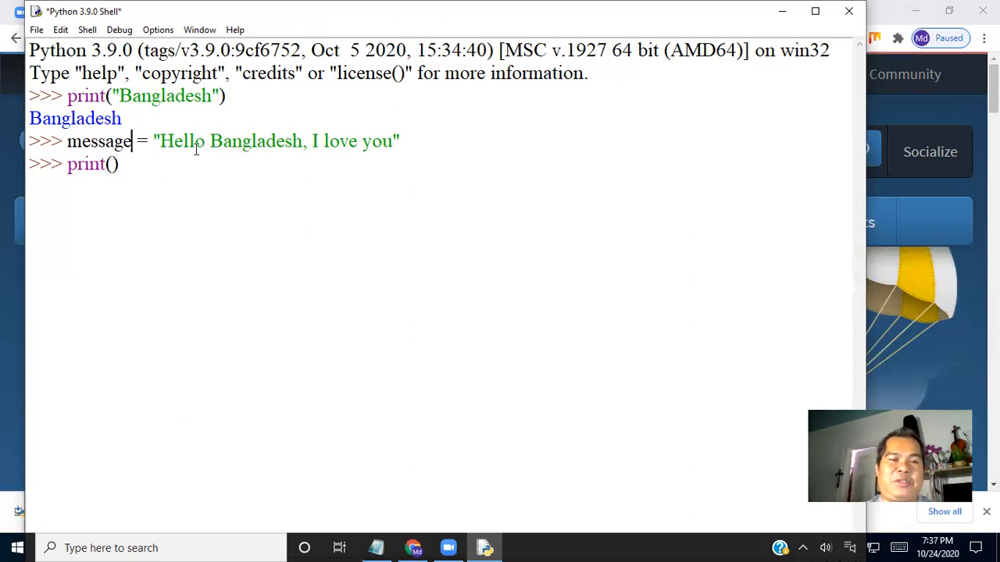
{"action": "left_click_drag", "start_coordinate": [132, 144], "coordinate": [72, 148]}
{"action": "key", "text": "ctrl+c"}
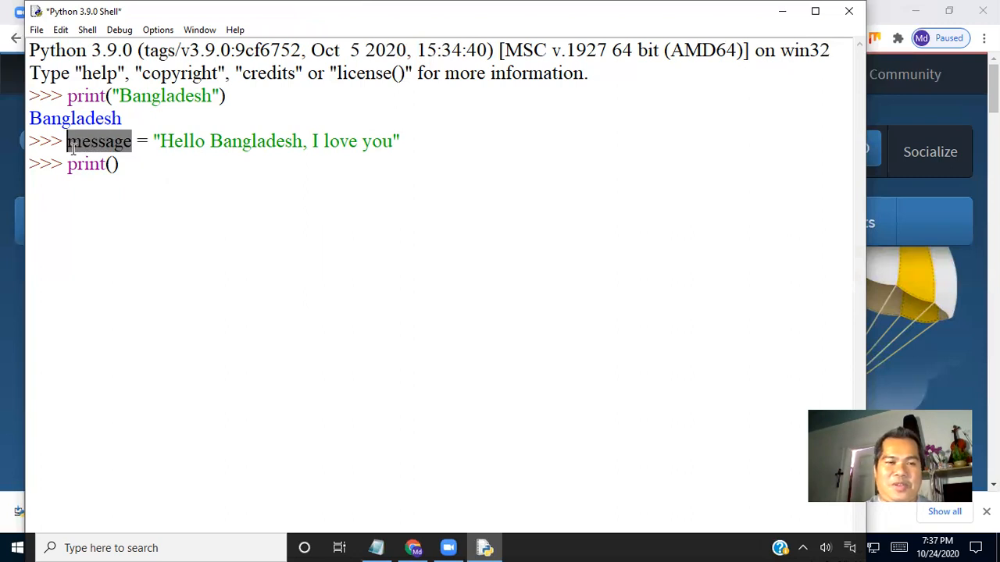
{"action": "left_click", "coordinate": [111, 164]}
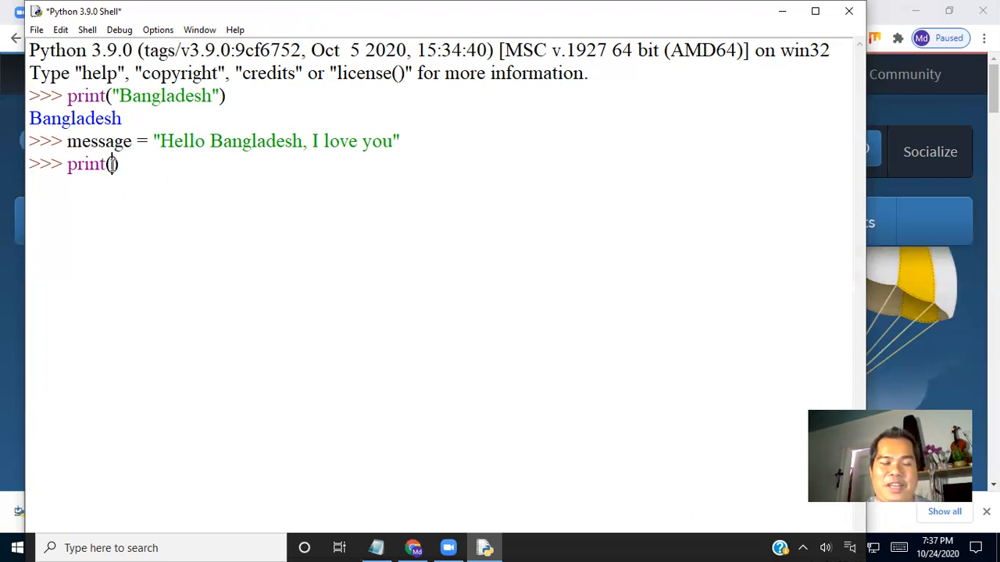
{"action": "key", "text": "ctrl+v"}
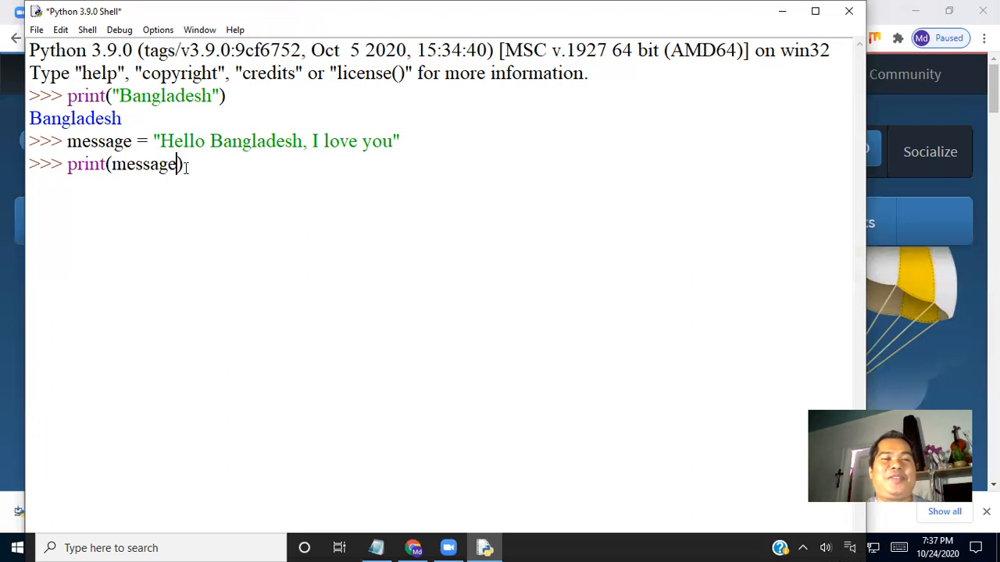
{"action": "key", "text": "Return"}
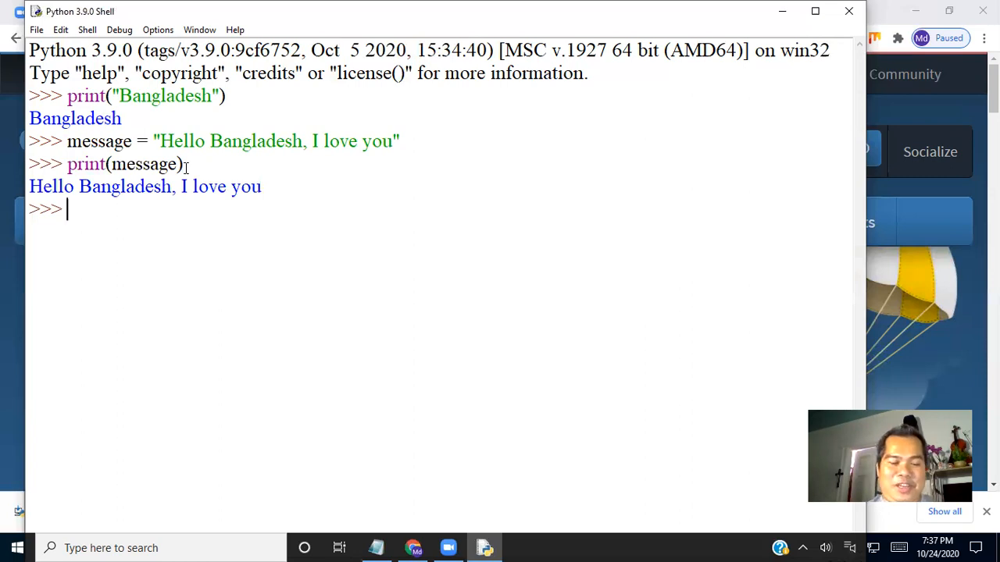
Define the variables a = 100, b = 20 and c = a+b in the Python shell.
{"action": "type", "text": "a = 100"}
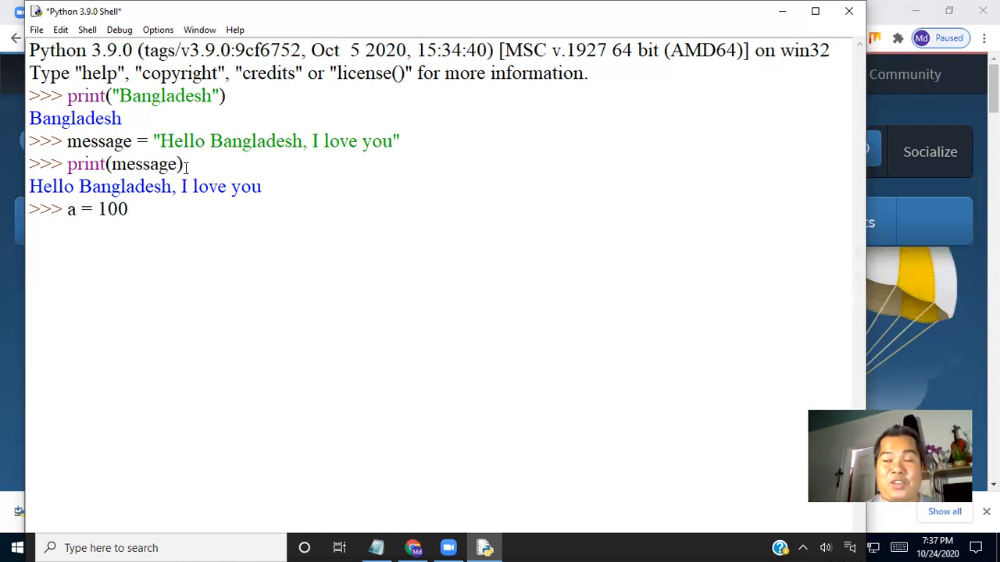
{"action": "key", "text": "Return"}
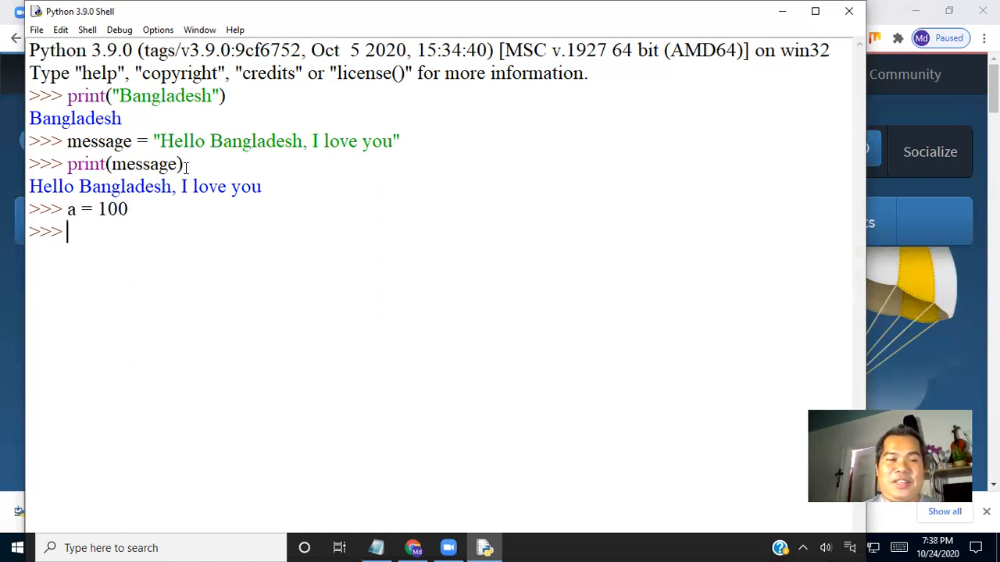
{"action": "type", "text": "b"}
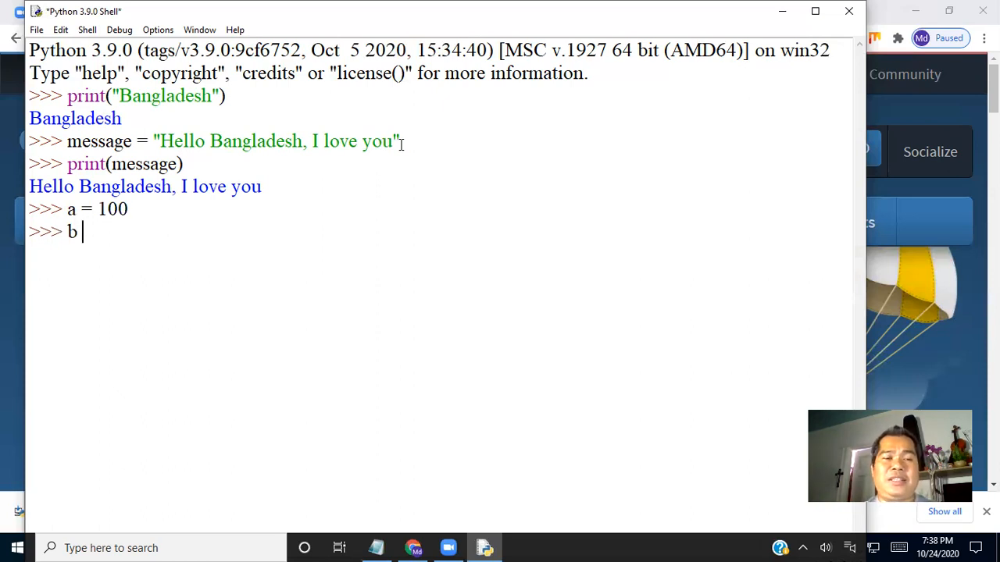
{"action": "type", "text": "="}
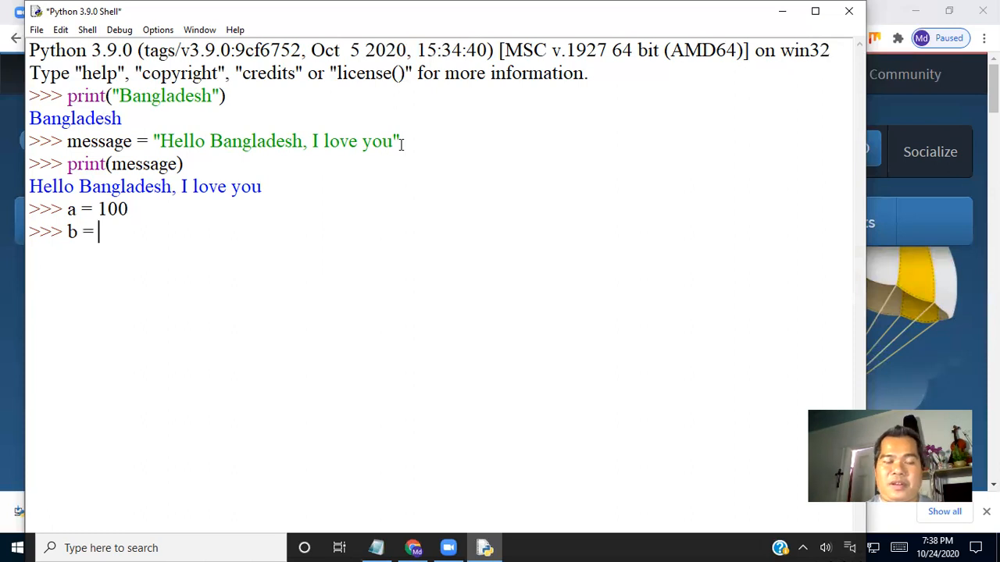
{"action": "type", "text": " 20"}
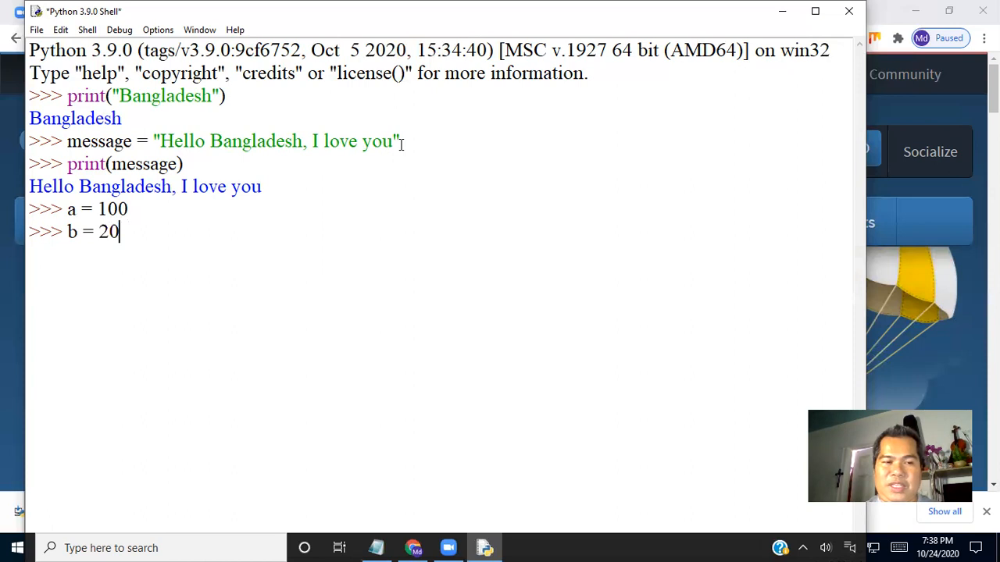
{"action": "key", "text": "Return"}
{"action": "type", "text": "c = a+b"}
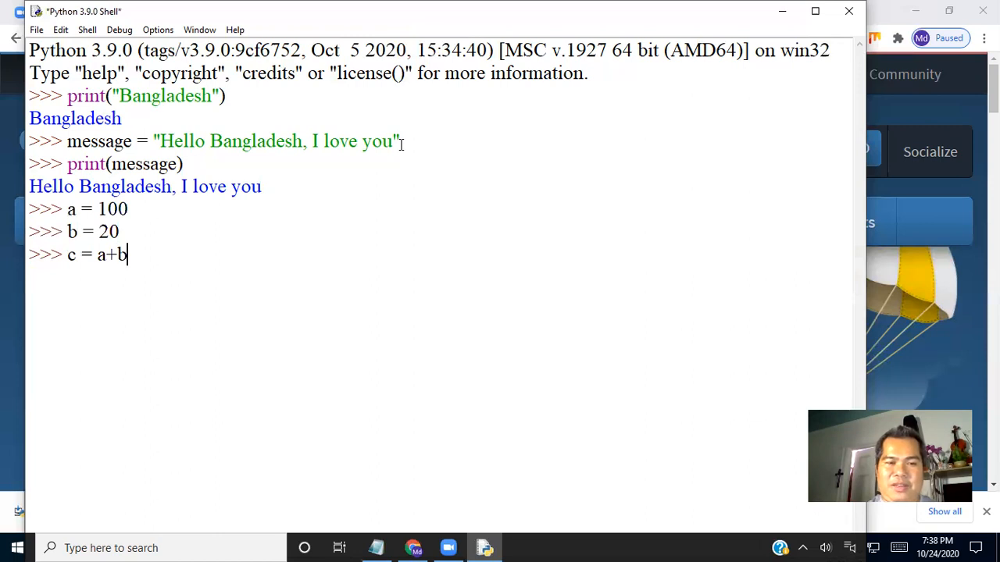
{"action": "key", "text": "Return"}
Run print(c) to output the sum, and close the Python shell window.
{"action": "type", "text": "print"}
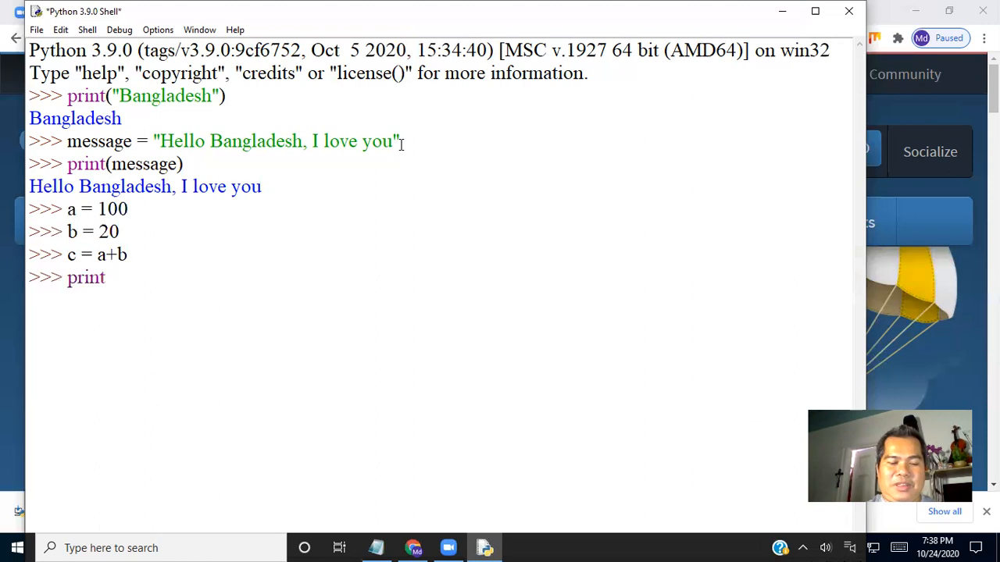
{"action": "type", "text": "(c)"}
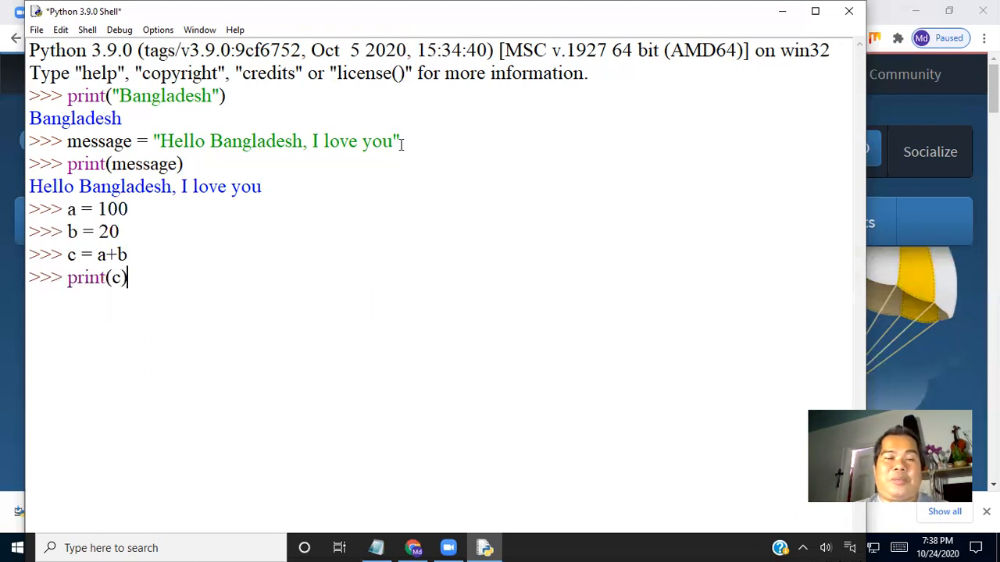
{"action": "key", "text": "Return"}
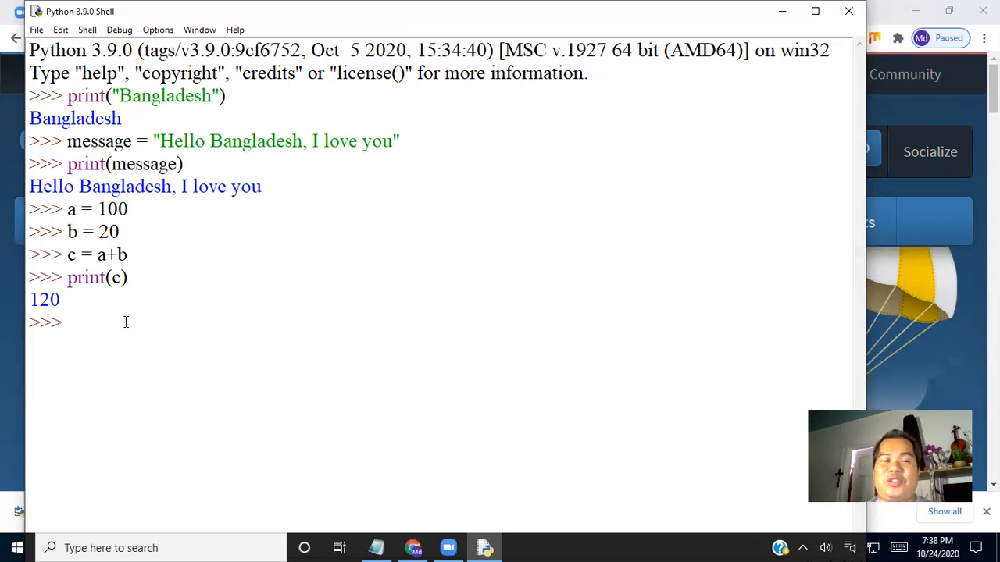
{"action": "left_click", "coordinate": [850, 12]}
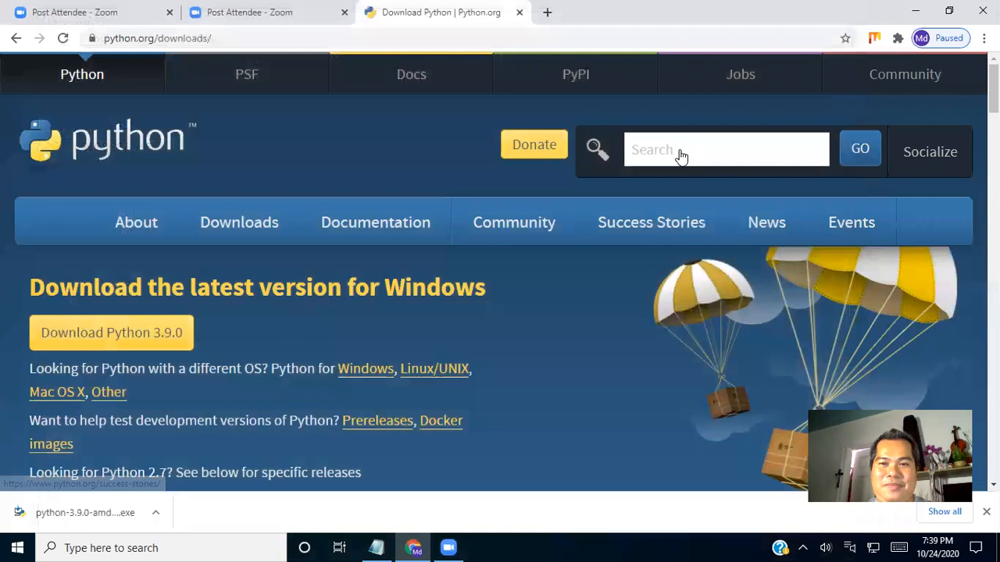